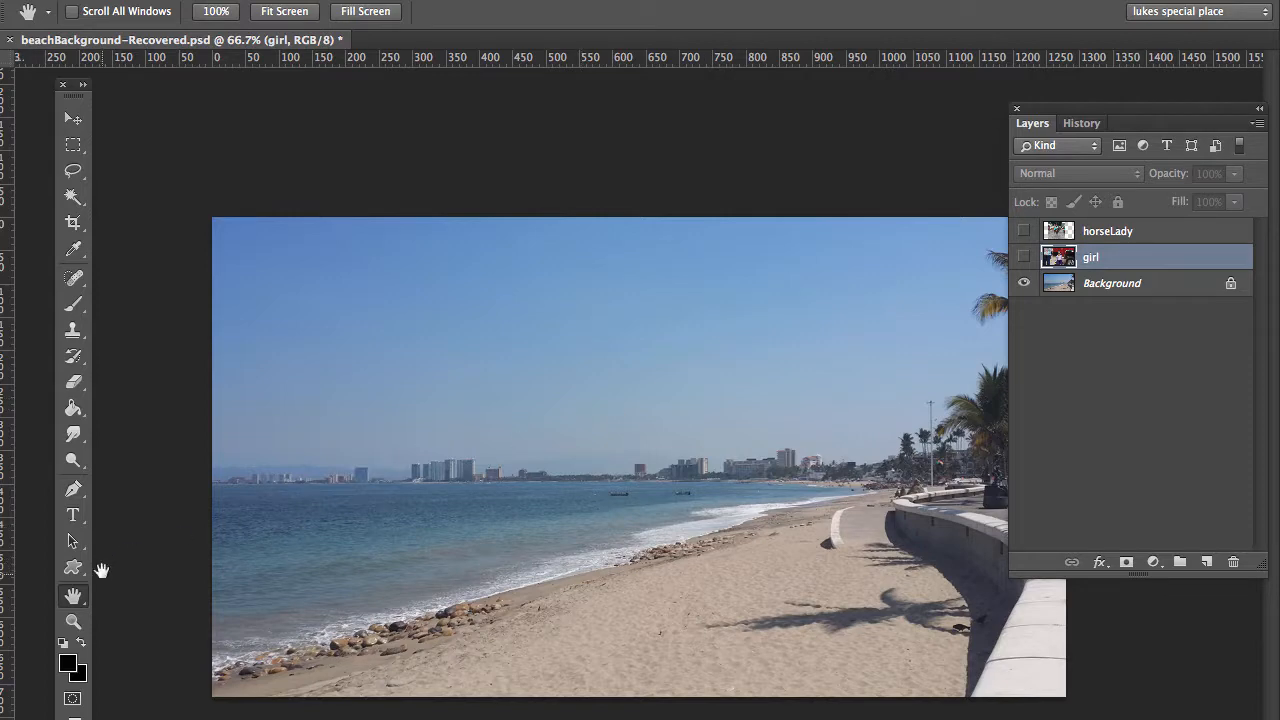
Step: Display the beach image at 100% with the girl layer visible, and preview the horseLady layer before hiding it again
{"action": "double_click", "coordinate": [81, 602]}
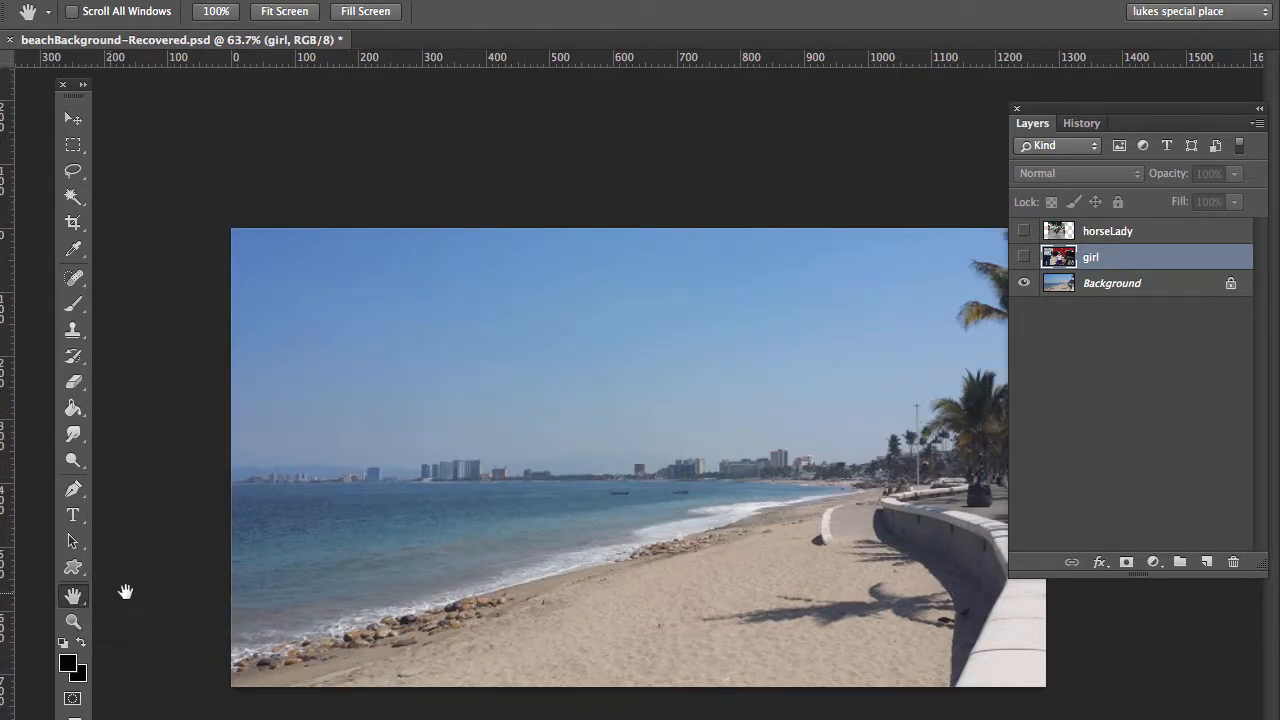
{"action": "left_click", "coordinate": [73, 621]}
{"action": "left_click", "coordinate": [543, 552]}
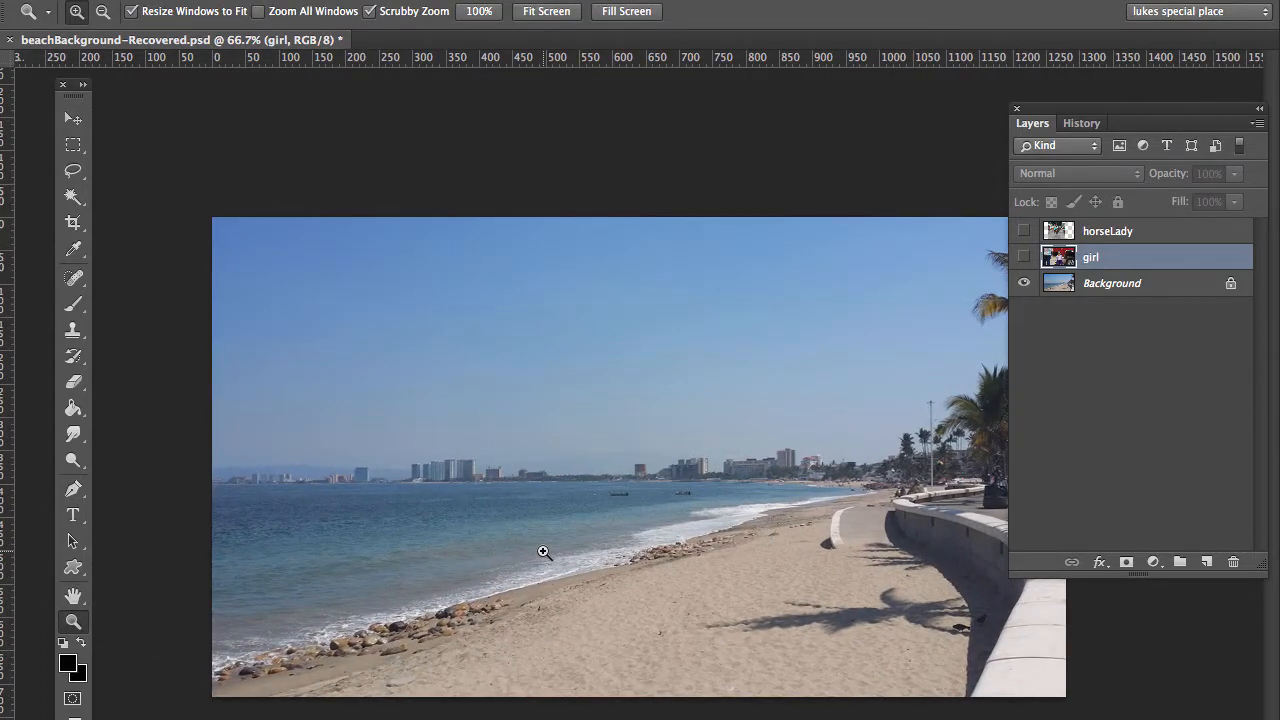
{"action": "left_click", "coordinate": [543, 552]}
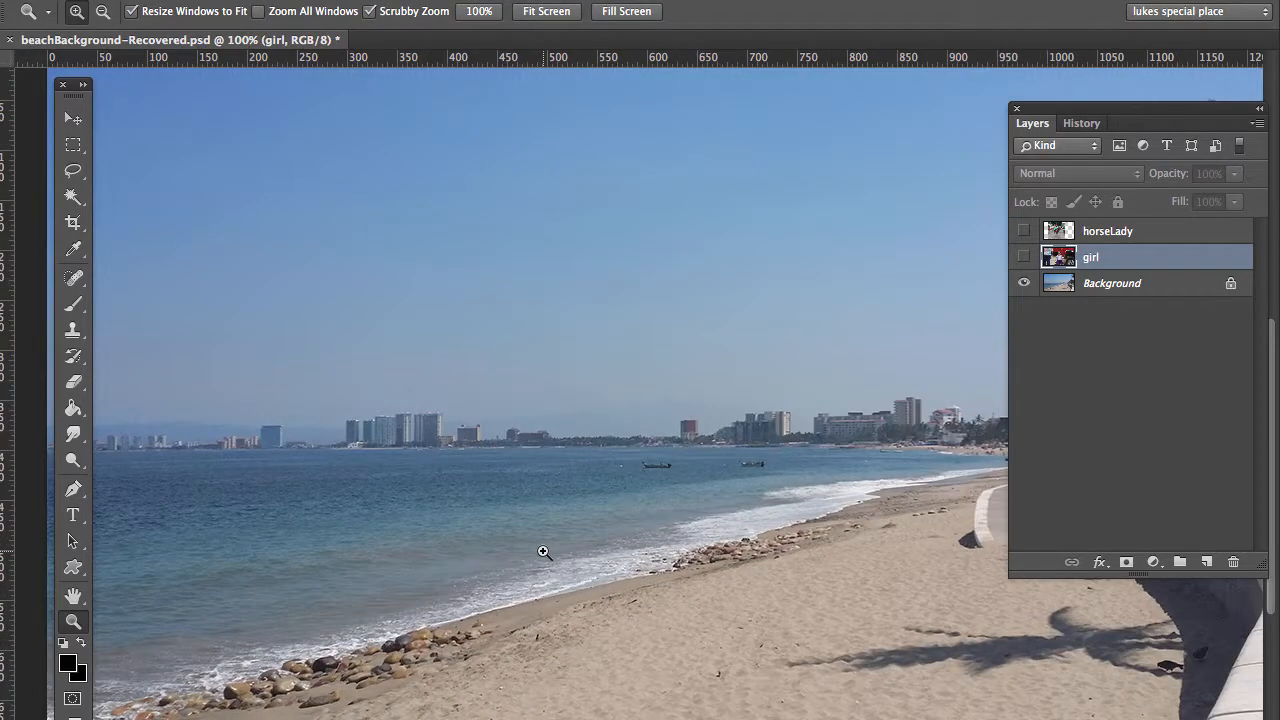
{"action": "left_click", "coordinate": [1024, 258]}
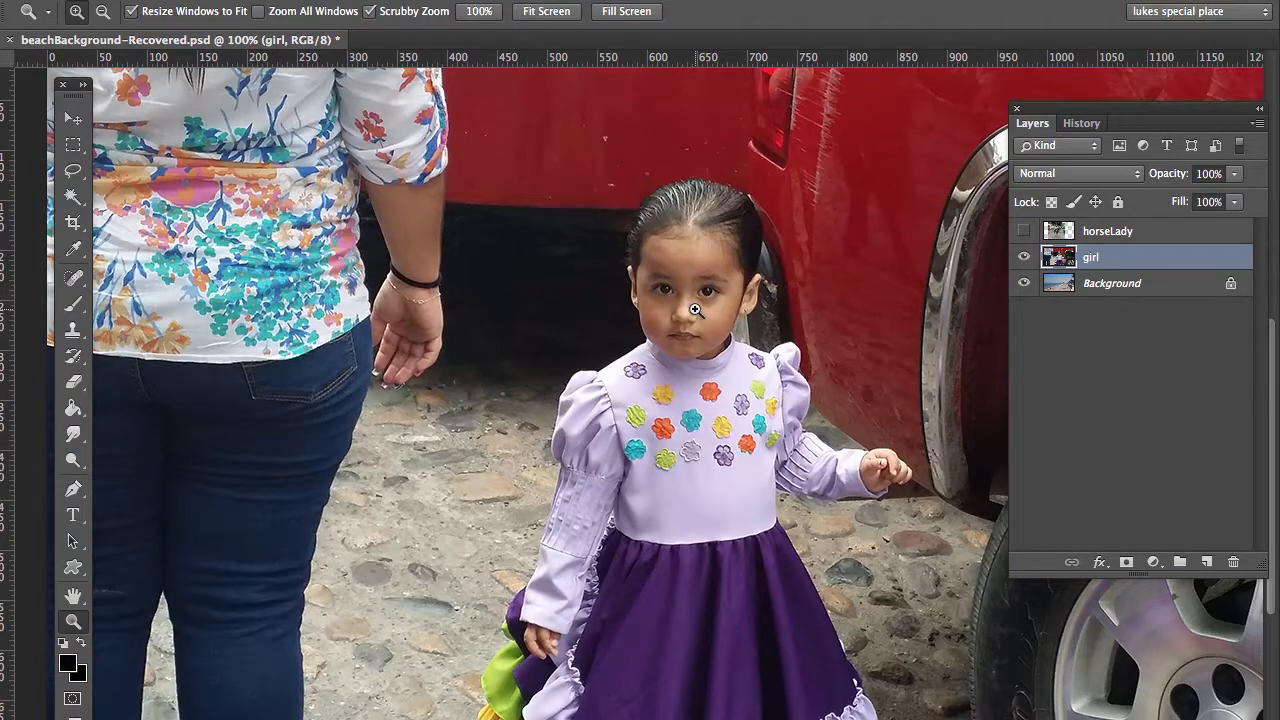
{"action": "left_click", "coordinate": [1025, 233]}
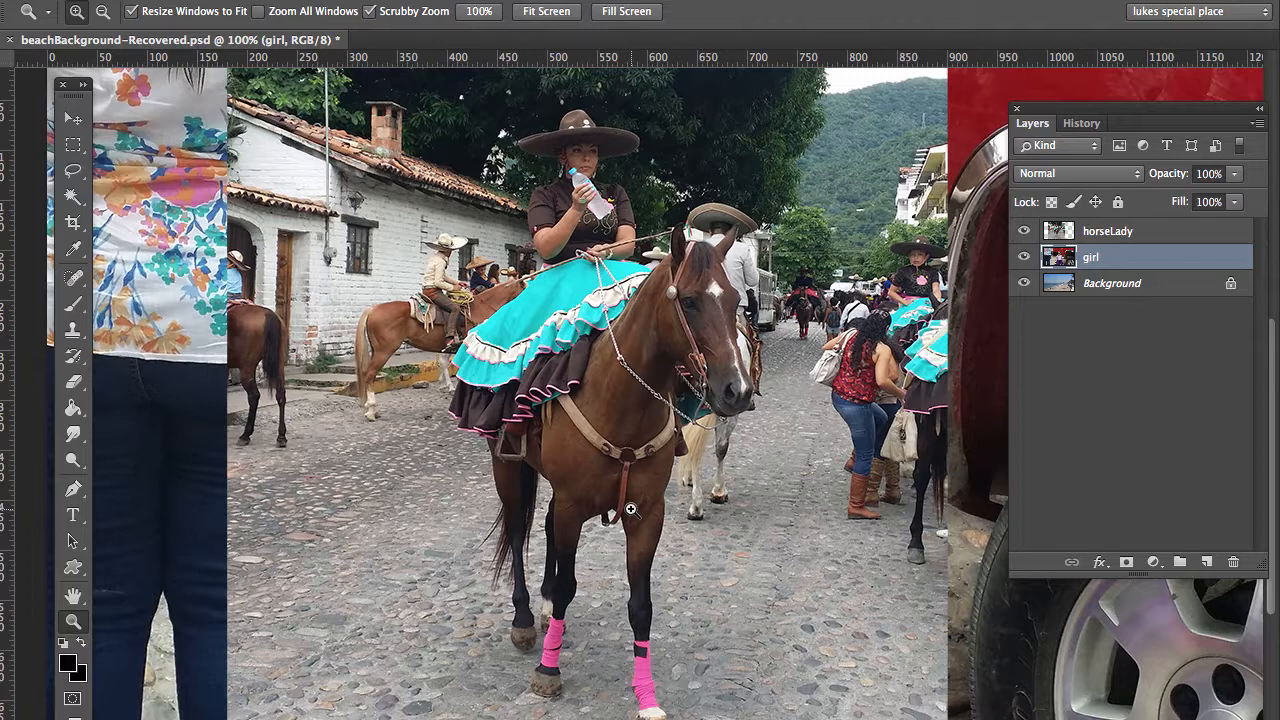
{"action": "left_click", "coordinate": [1024, 233]}
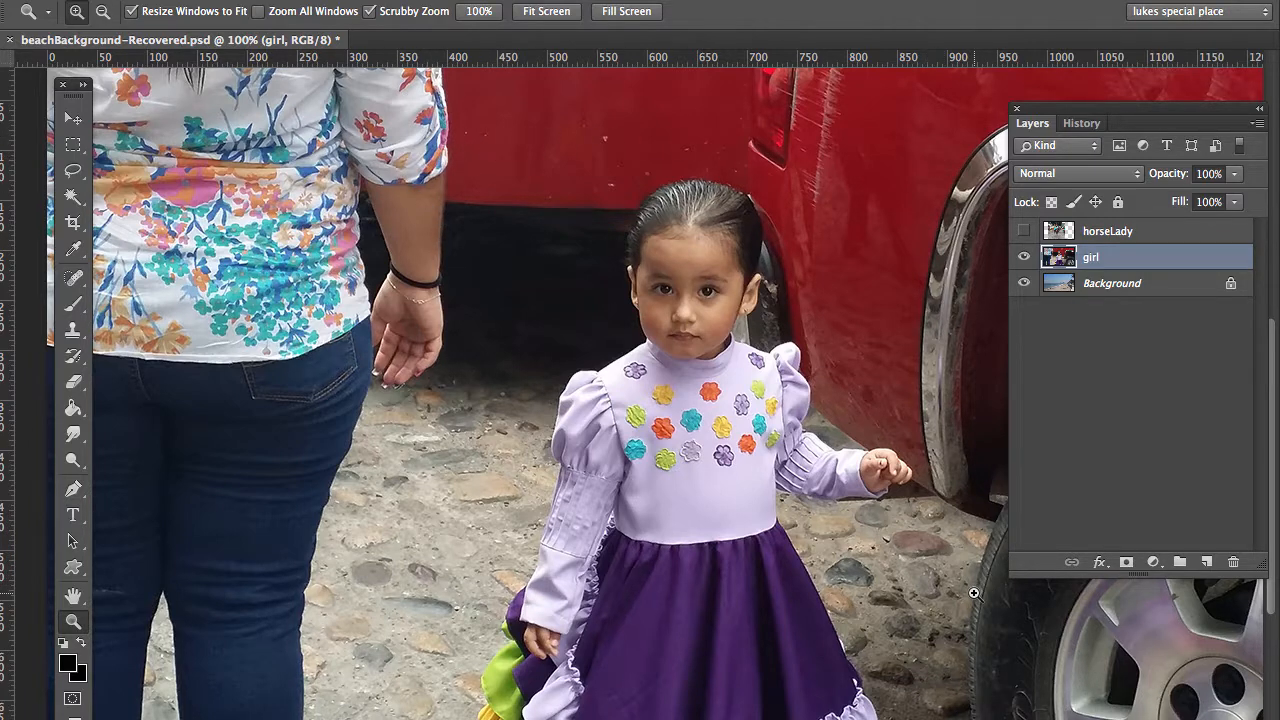
Step: Select a rectangular area around the girl and add a layer mask to the girl layer with Reveal Selection
{"action": "left_click", "coordinate": [73, 150]}
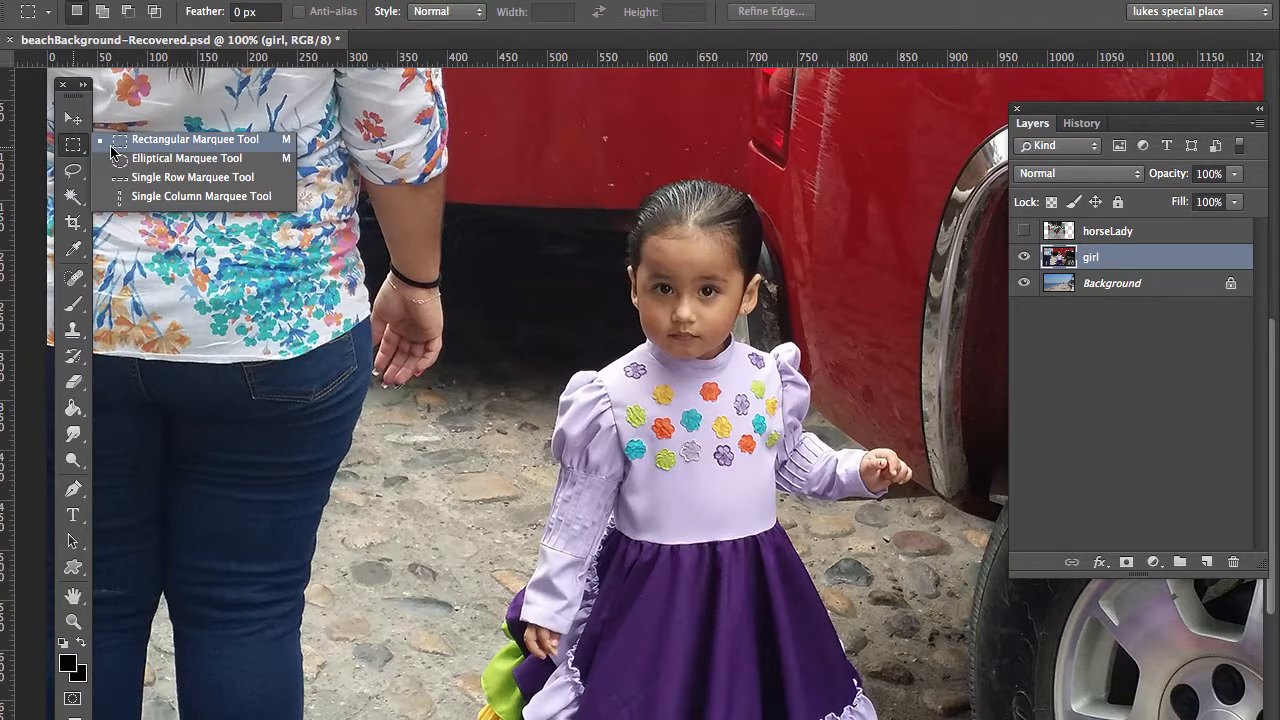
{"action": "left_click", "coordinate": [118, 143]}
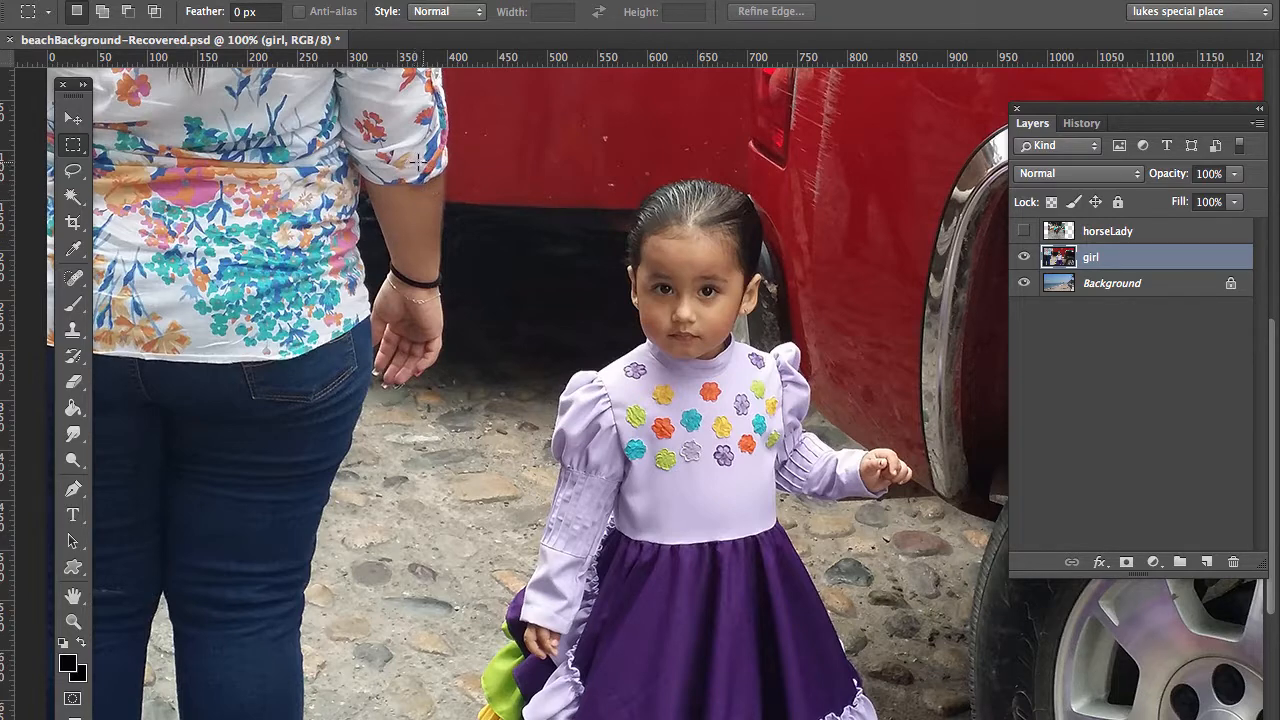
{"action": "left_click_drag", "start_coordinate": [432, 160], "coordinate": [948, 718]}
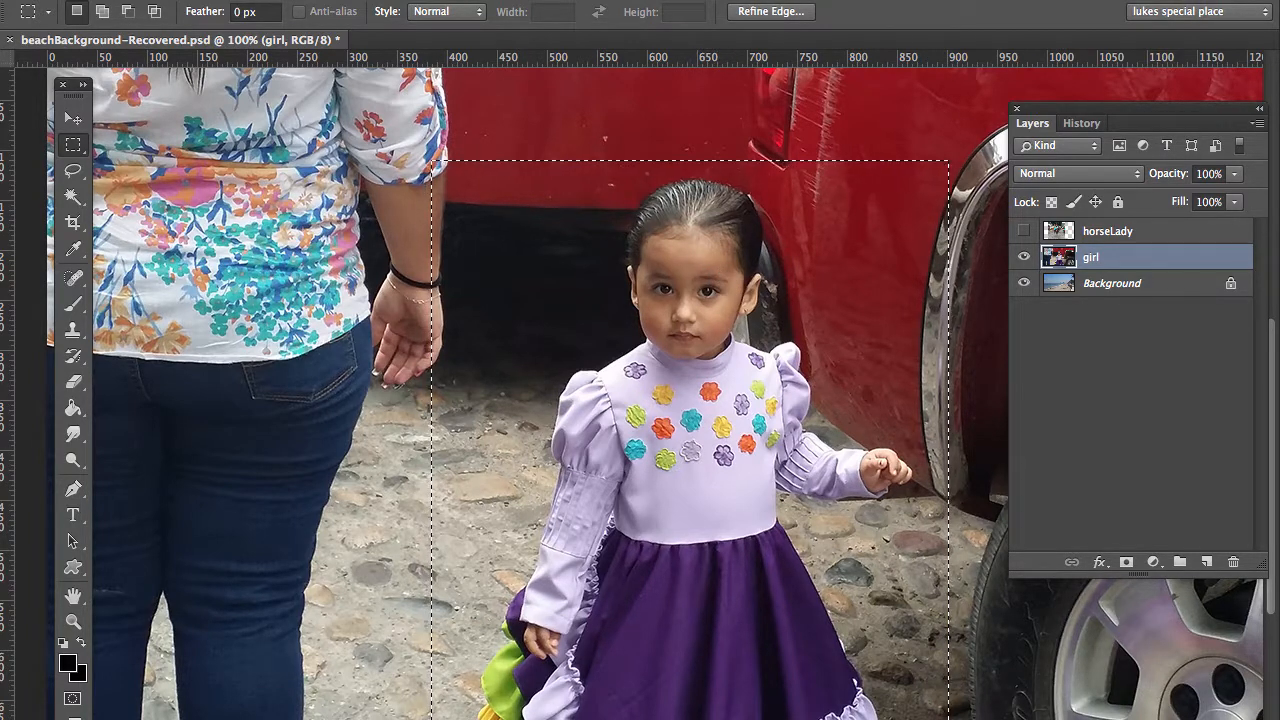
{"action": "left_click", "coordinate": [236, 0]}
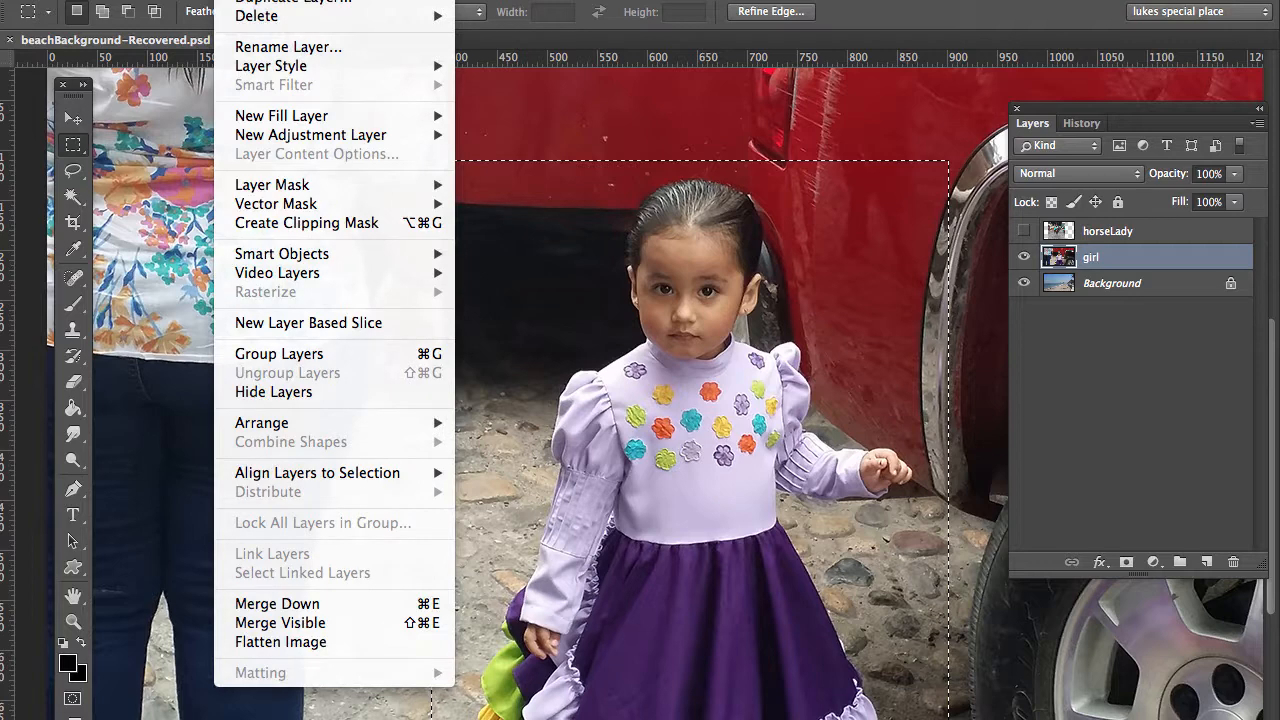
{"action": "mouse_move", "coordinate": [250, 188]}
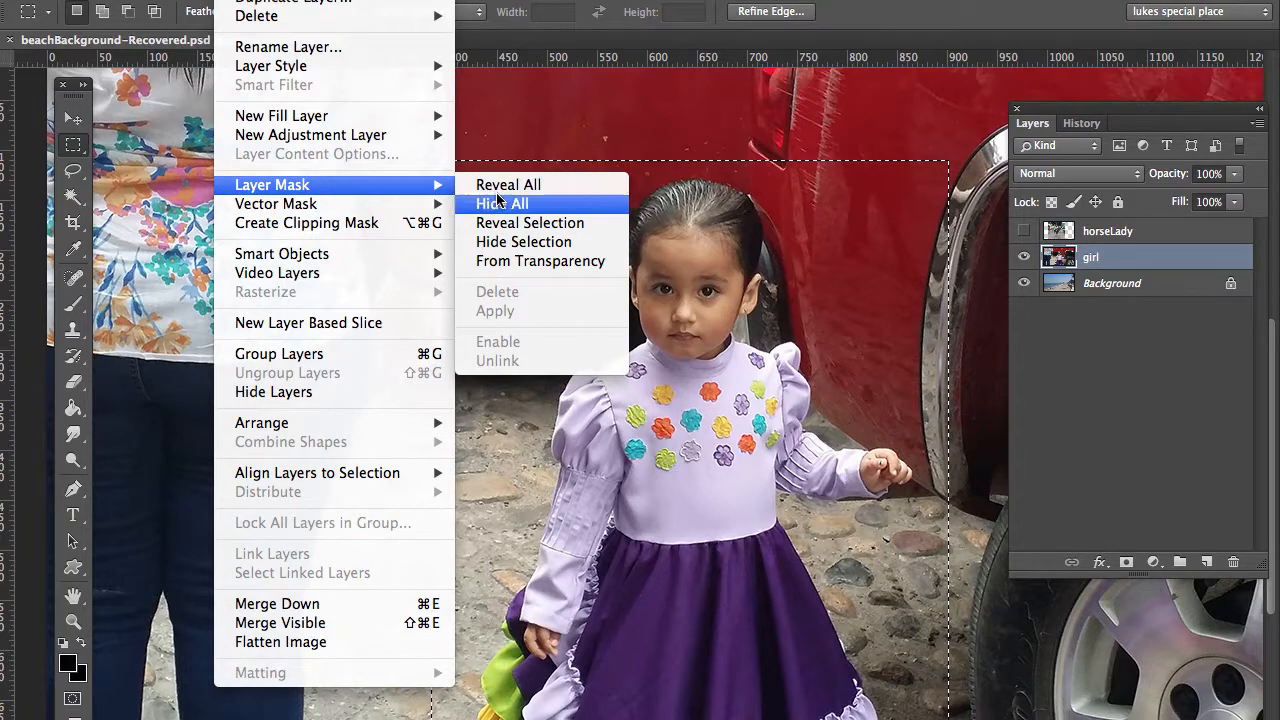
{"action": "left_click", "coordinate": [556, 228]}
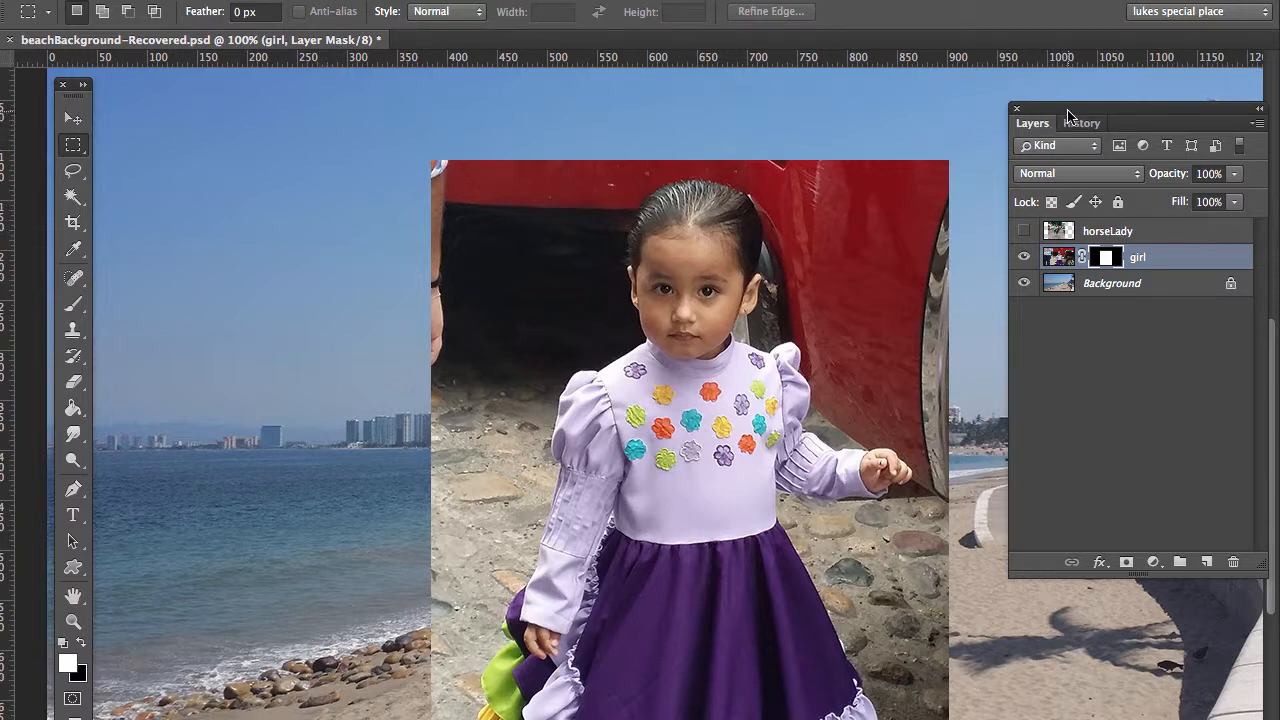
Step: Reposition the girl layer together with its linked mask so the cropped photo sits over the left half of the beach scene
{"action": "left_click_drag", "start_coordinate": [1066, 114], "coordinate": [1015, 168]}
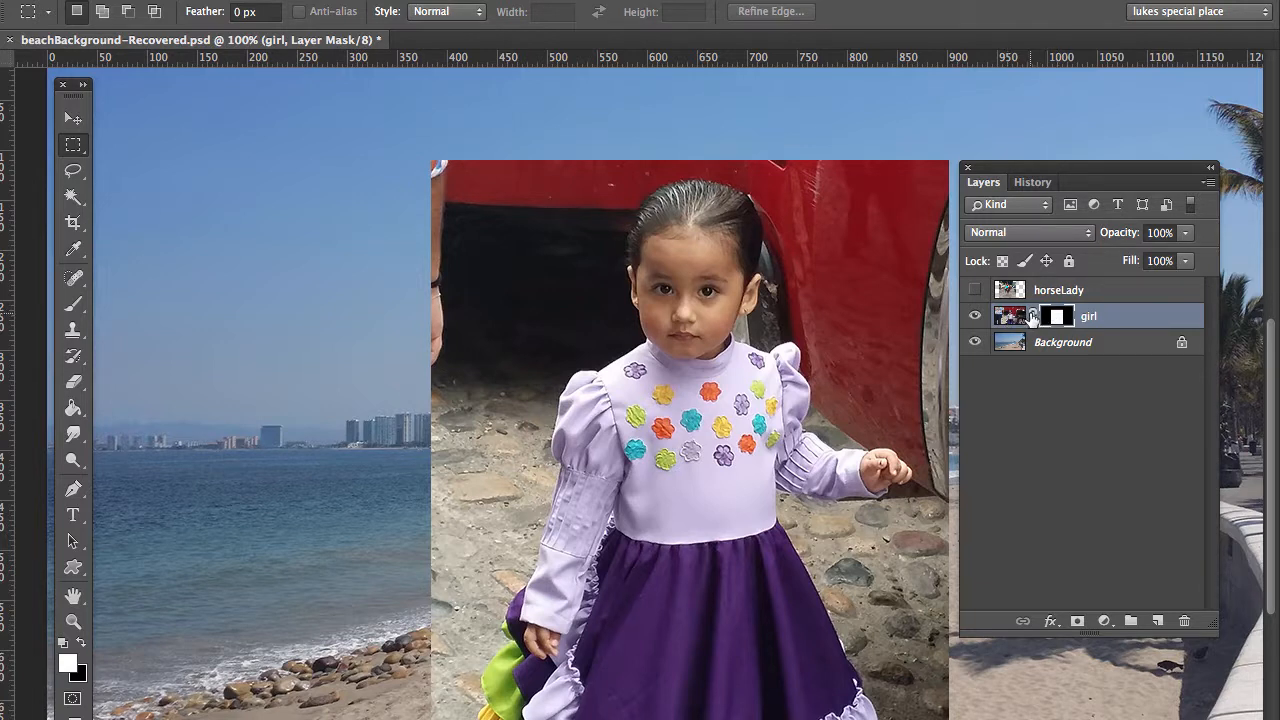
{"action": "left_click", "coordinate": [73, 119]}
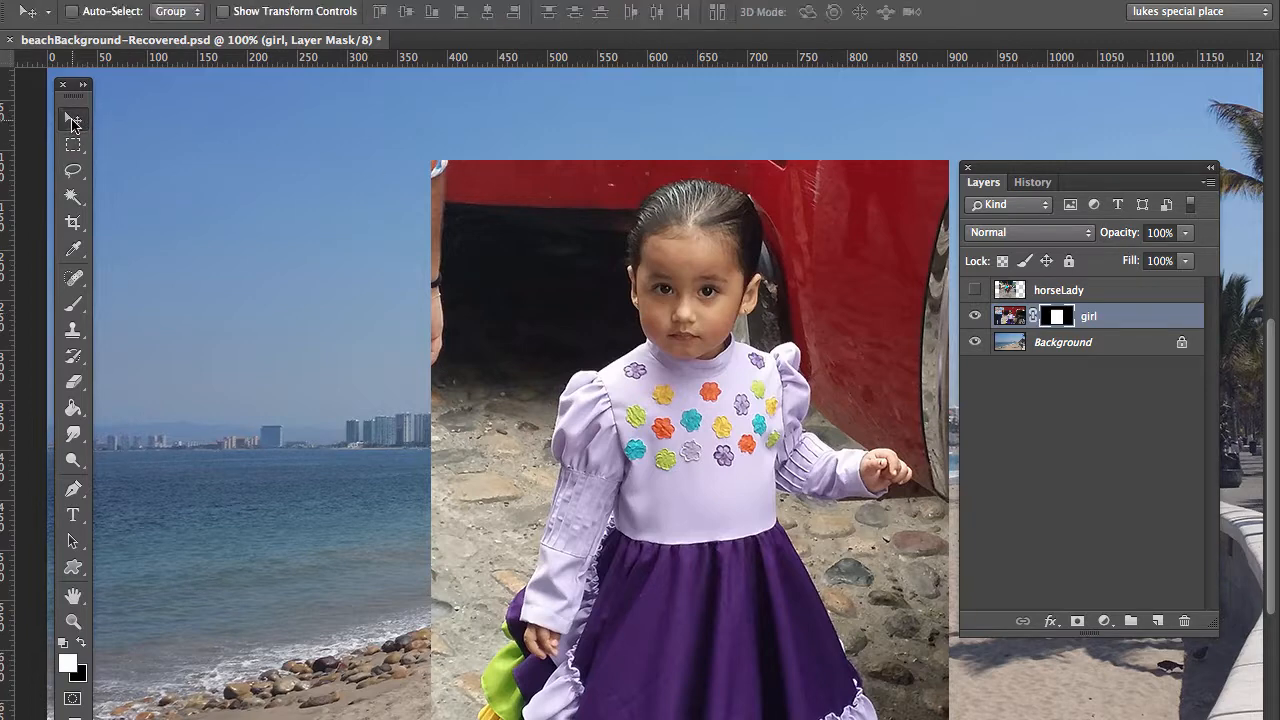
{"action": "left_click_drag", "start_coordinate": [703, 447], "coordinate": [430, 422]}
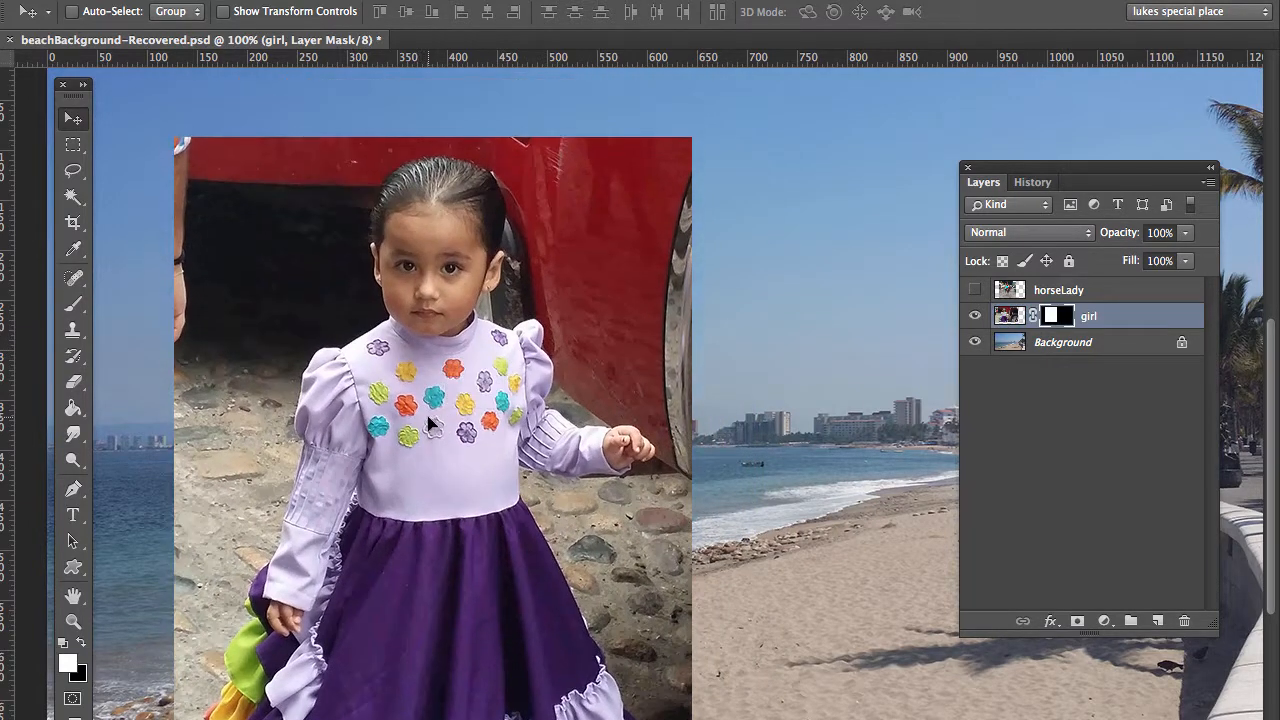
{"action": "left_click_drag", "start_coordinate": [591, 353], "coordinate": [790, 350]}
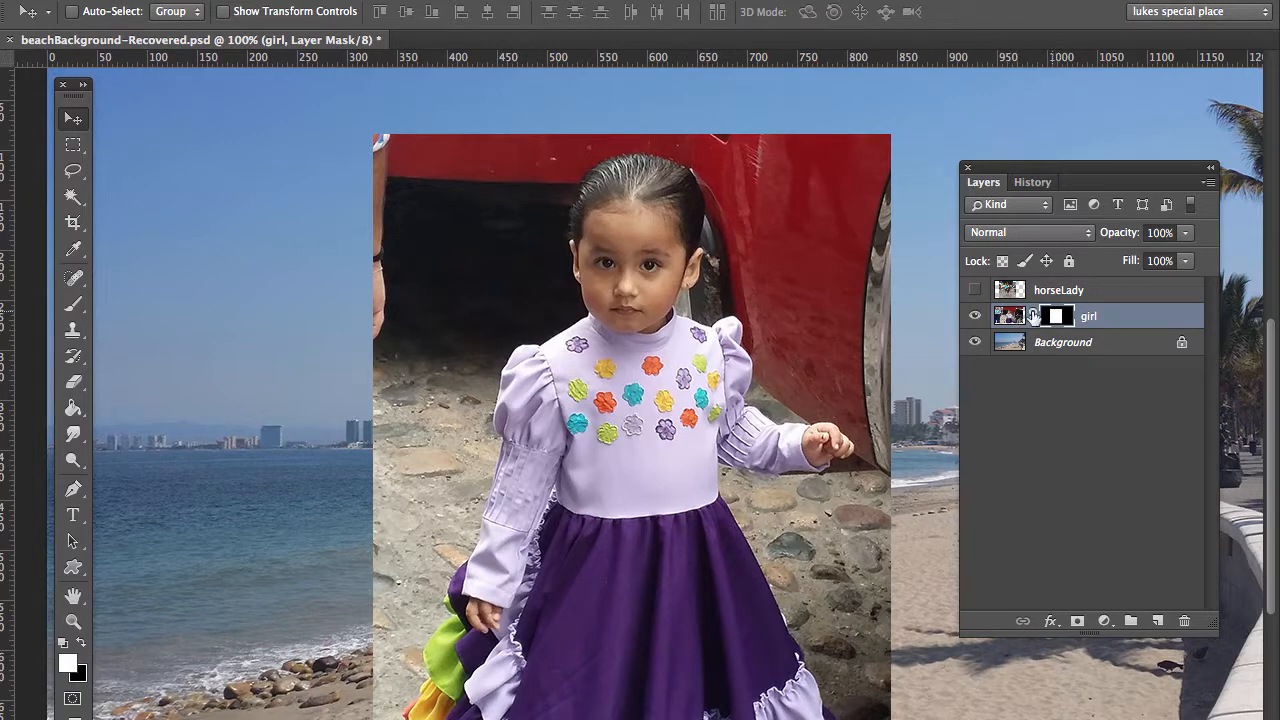
{"action": "left_click_drag", "start_coordinate": [700, 336], "coordinate": [565, 384]}
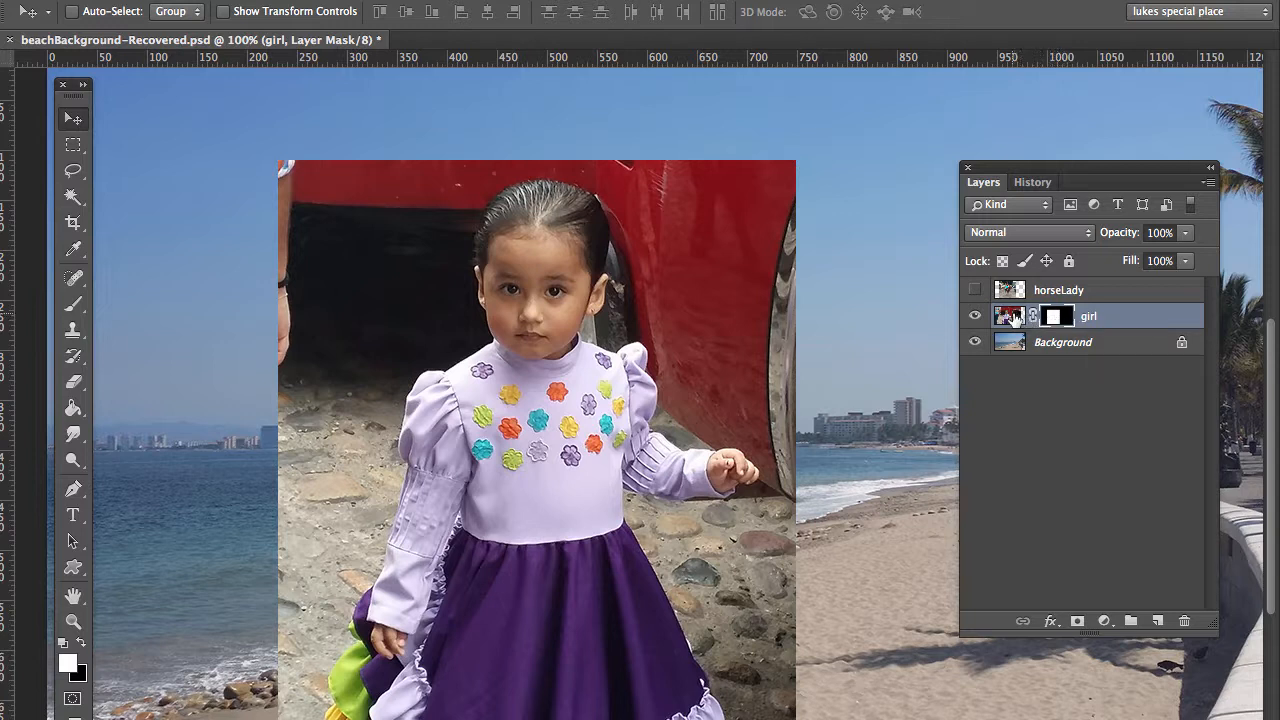
Step: Target the girl layer's image instead of its mask and try several swatches as the foreground colour, ending with cyan
{"action": "left_click", "coordinate": [1010, 316]}
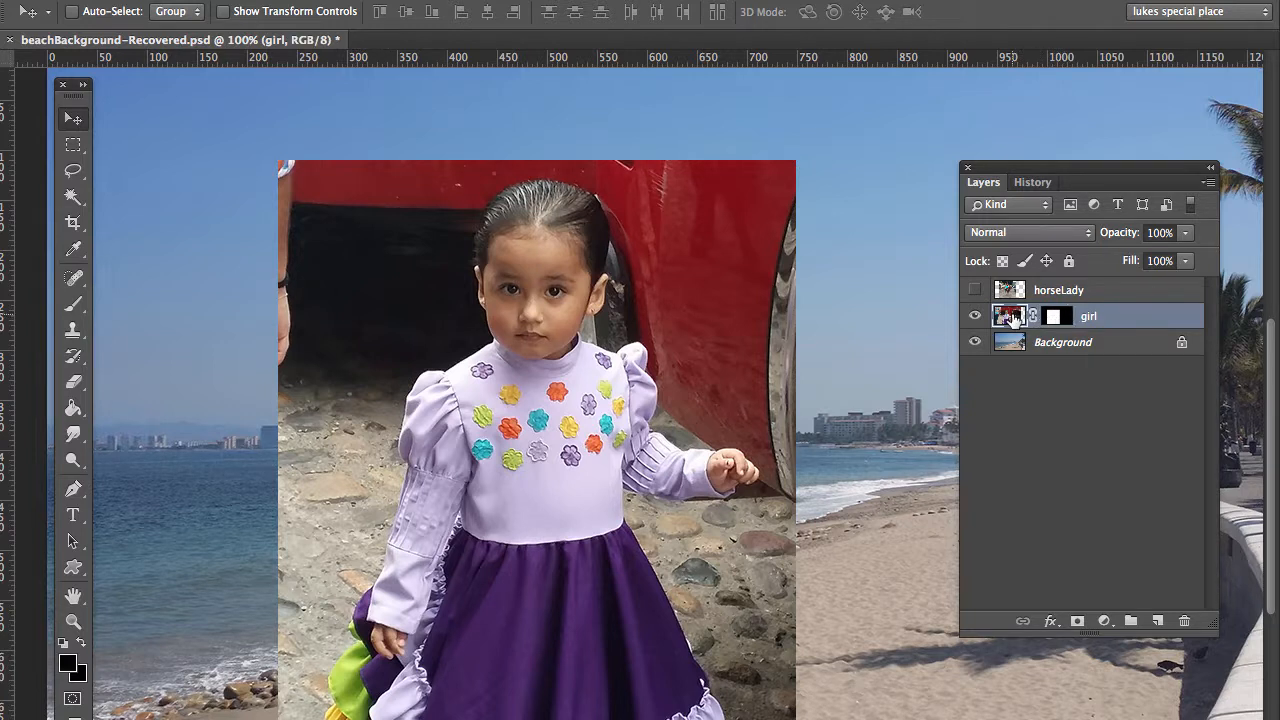
{"action": "left_click_drag", "start_coordinate": [1279, 440], "coordinate": [815, 216]}
{"action": "left_click", "coordinate": [768, 281]}
{"action": "left_click", "coordinate": [776, 305]}
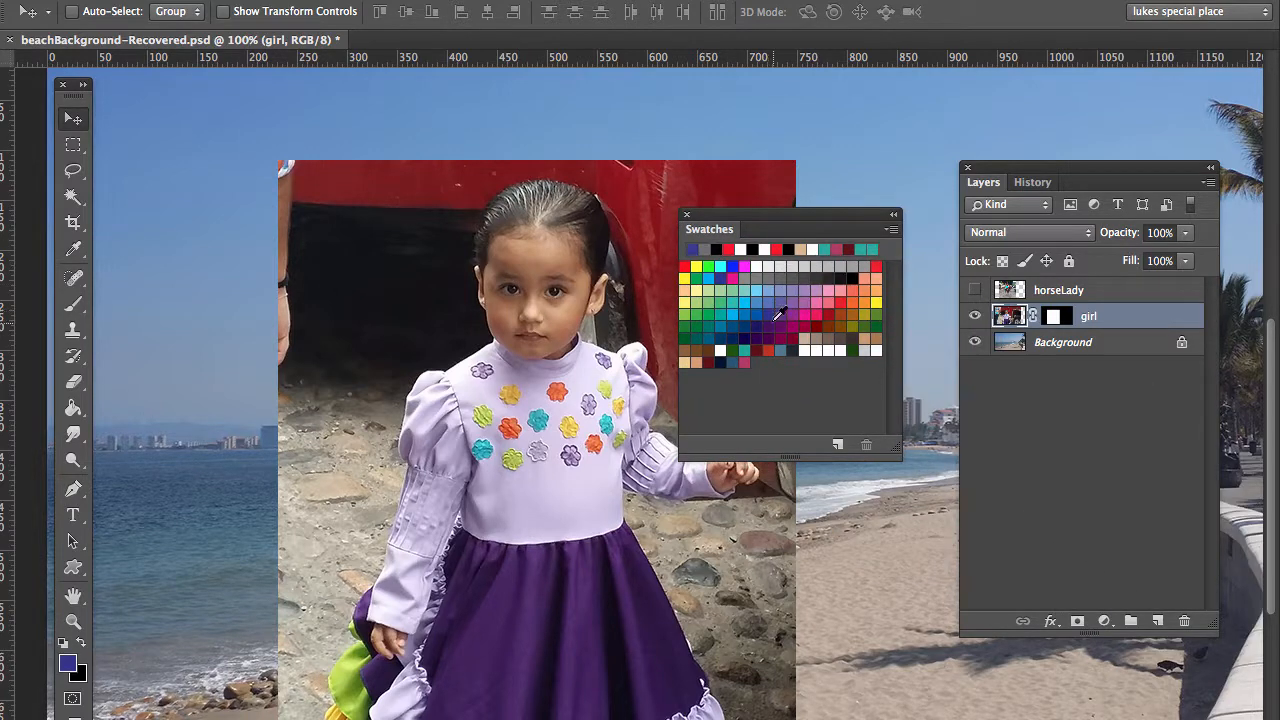
{"action": "left_click", "coordinate": [776, 340]}
{"action": "left_click", "coordinate": [780, 350]}
{"action": "left_click", "coordinate": [842, 310]}
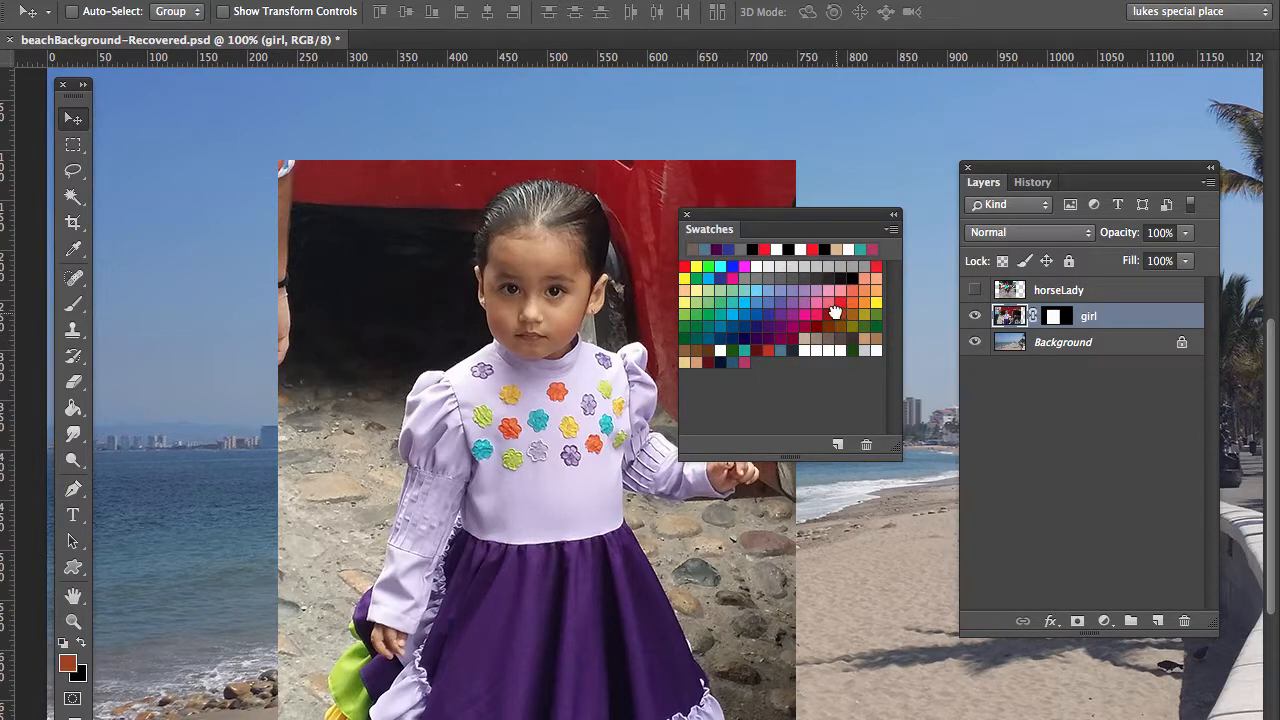
{"action": "left_click", "coordinate": [838, 313]}
{"action": "left_click", "coordinate": [808, 278]}
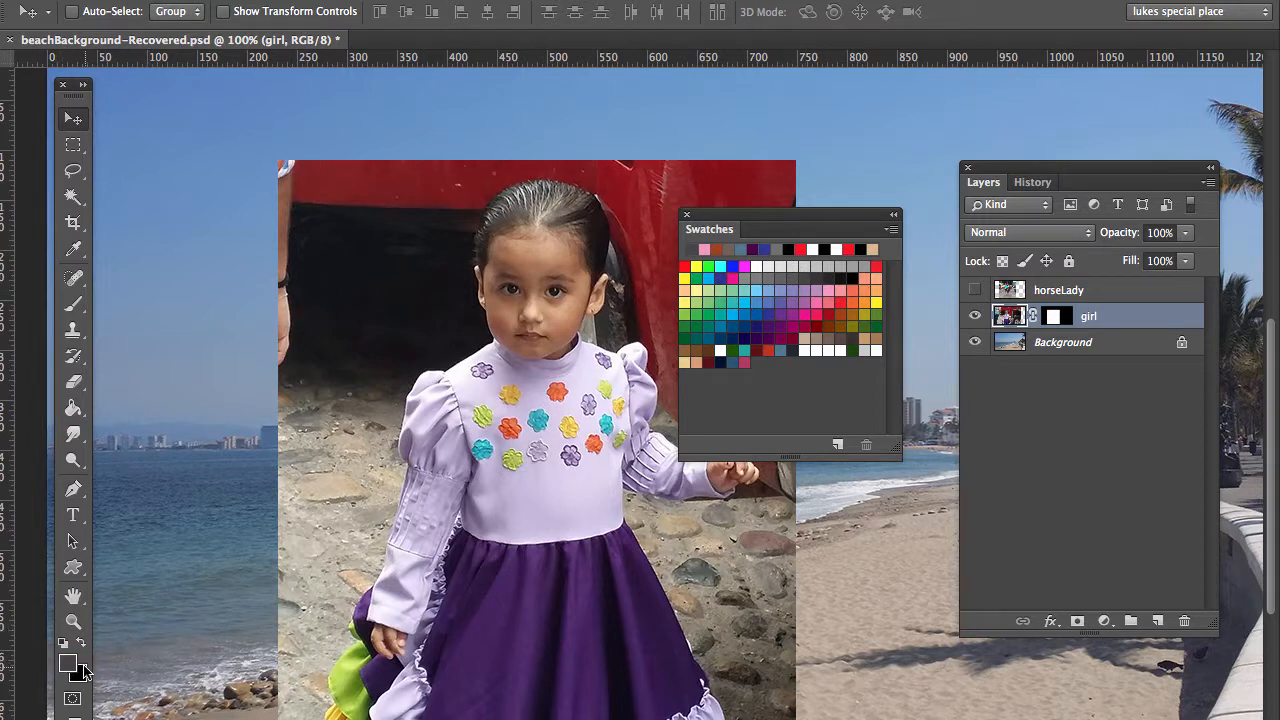
{"action": "left_click", "coordinate": [877, 322]}
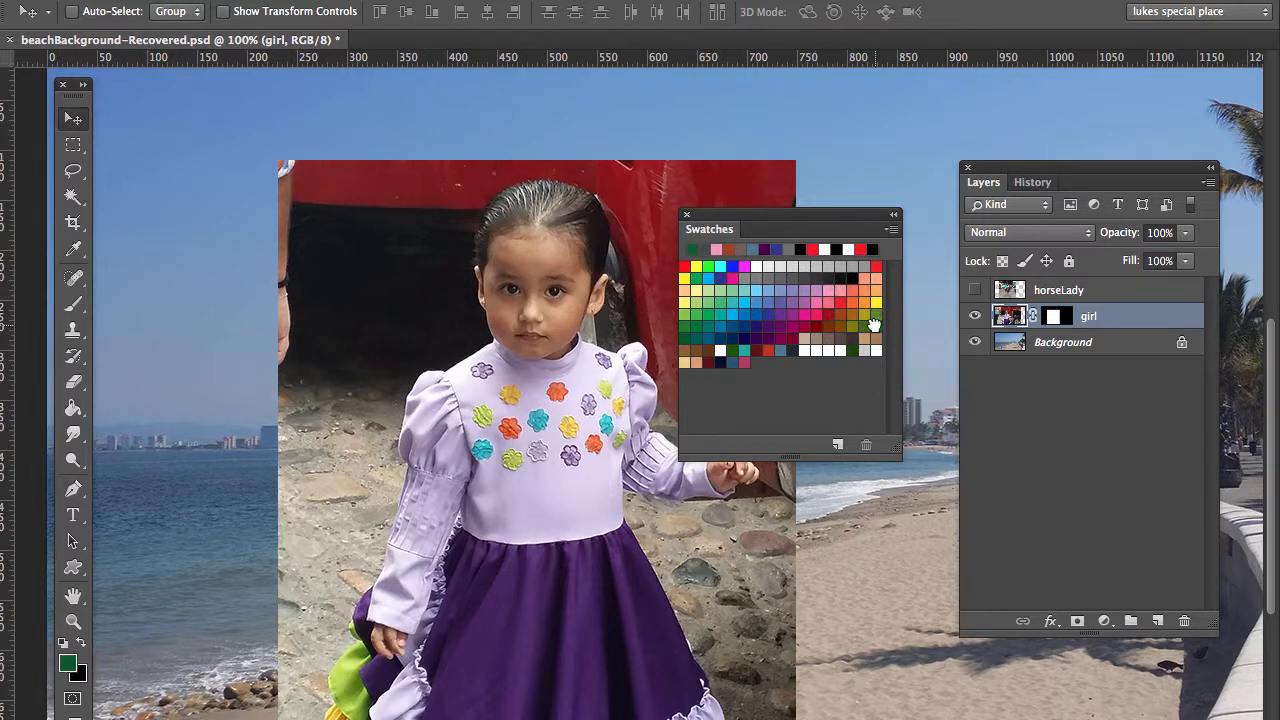
{"action": "left_click", "coordinate": [877, 266]}
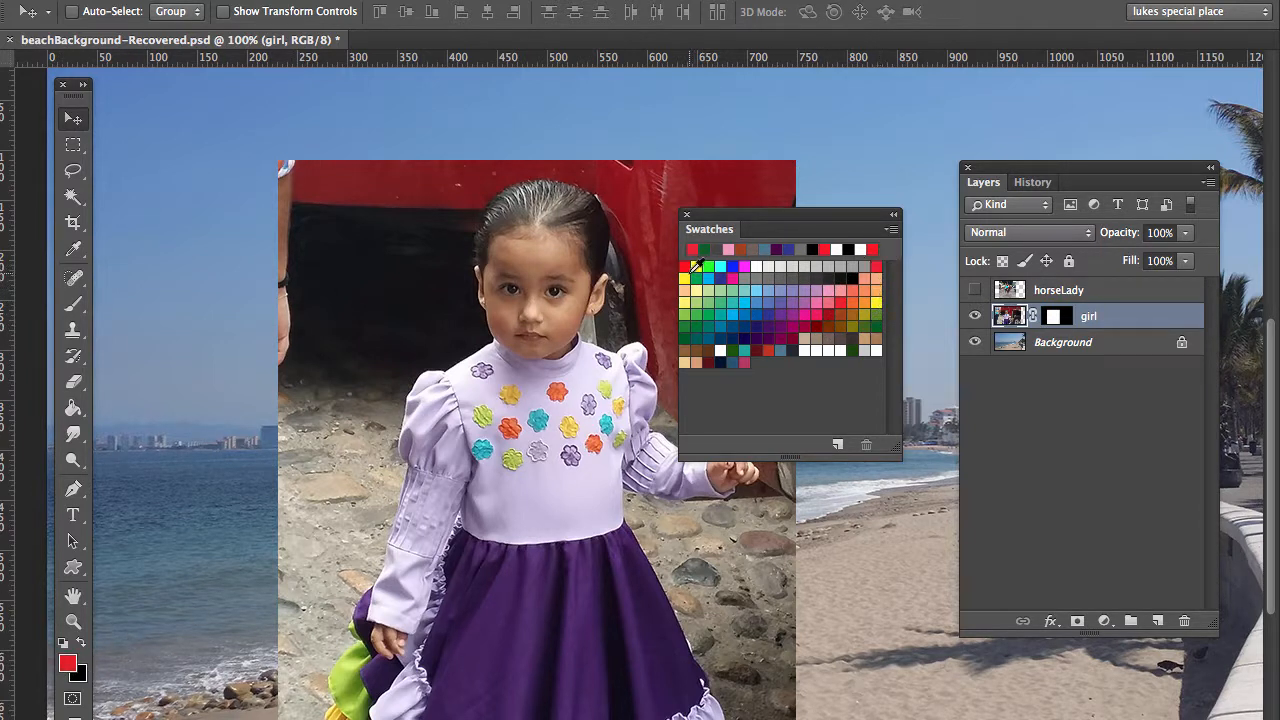
{"action": "left_click", "coordinate": [718, 267]}
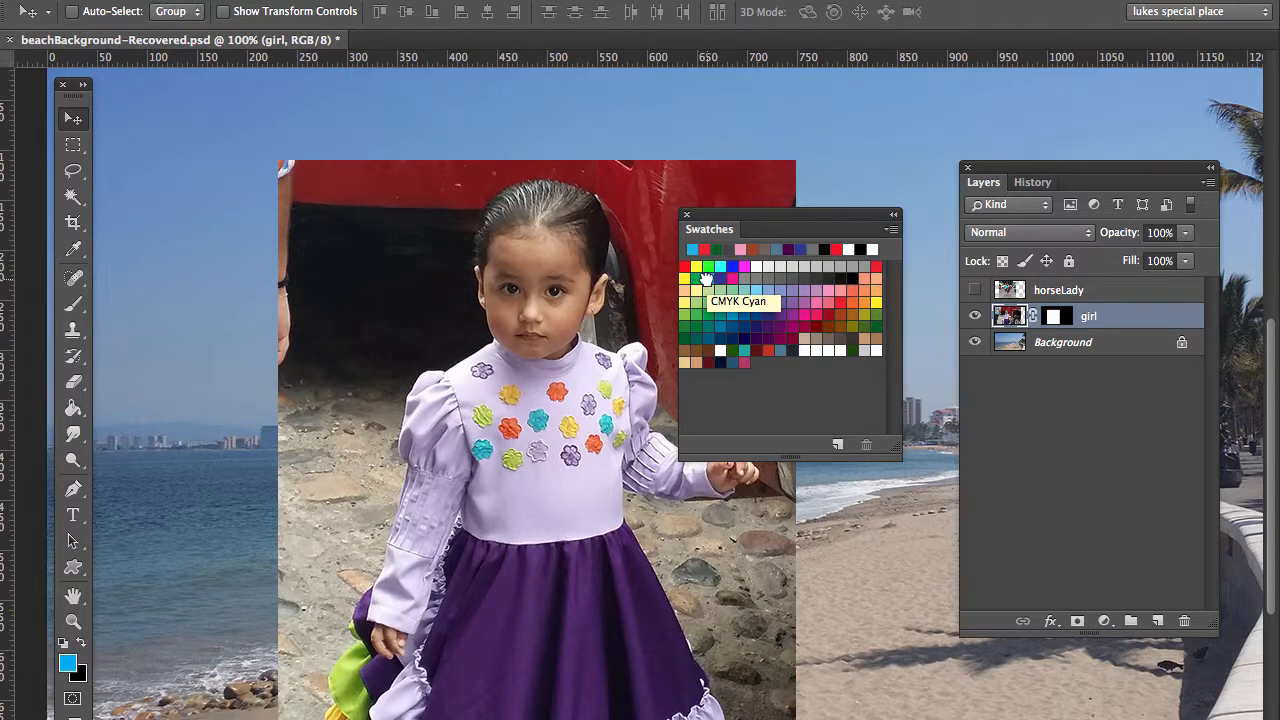
Step: Target the girl layer's mask for editing and put away the Swatches
{"action": "left_click", "coordinate": [1056, 318]}
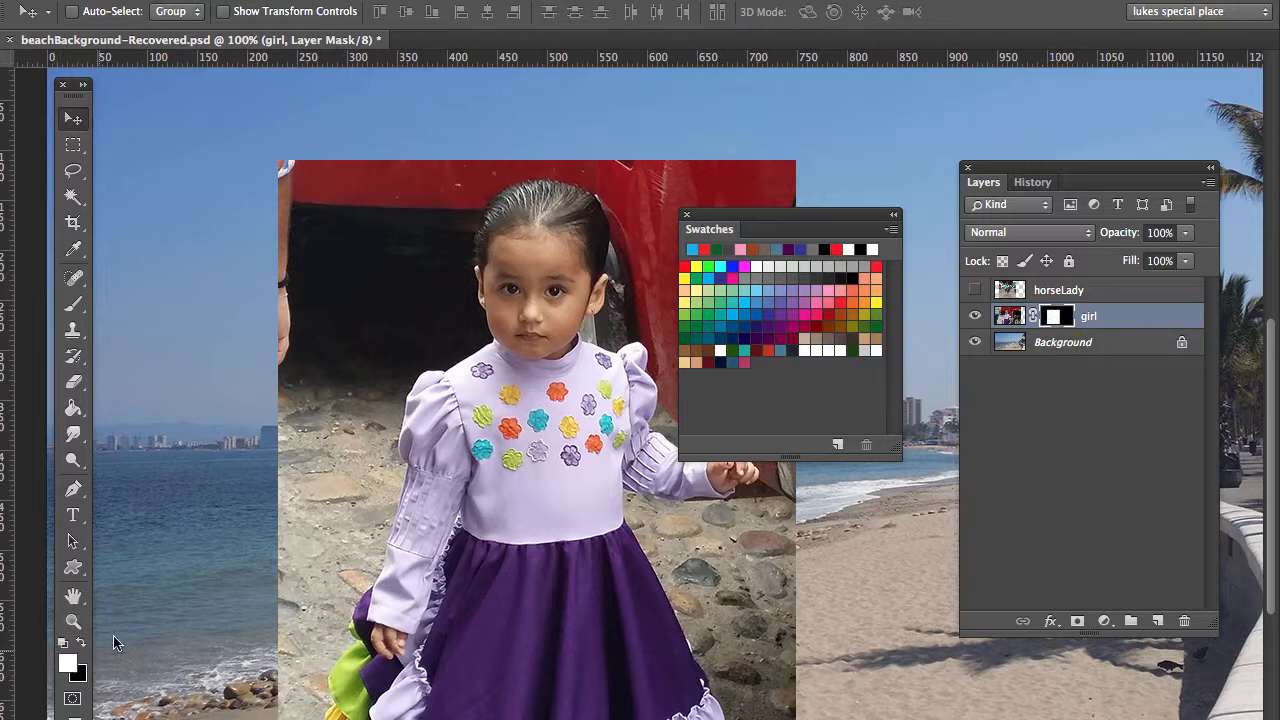
{"action": "left_click_drag", "start_coordinate": [701, 219], "coordinate": [861, 232]}
{"action": "left_click", "coordinate": [846, 230]}
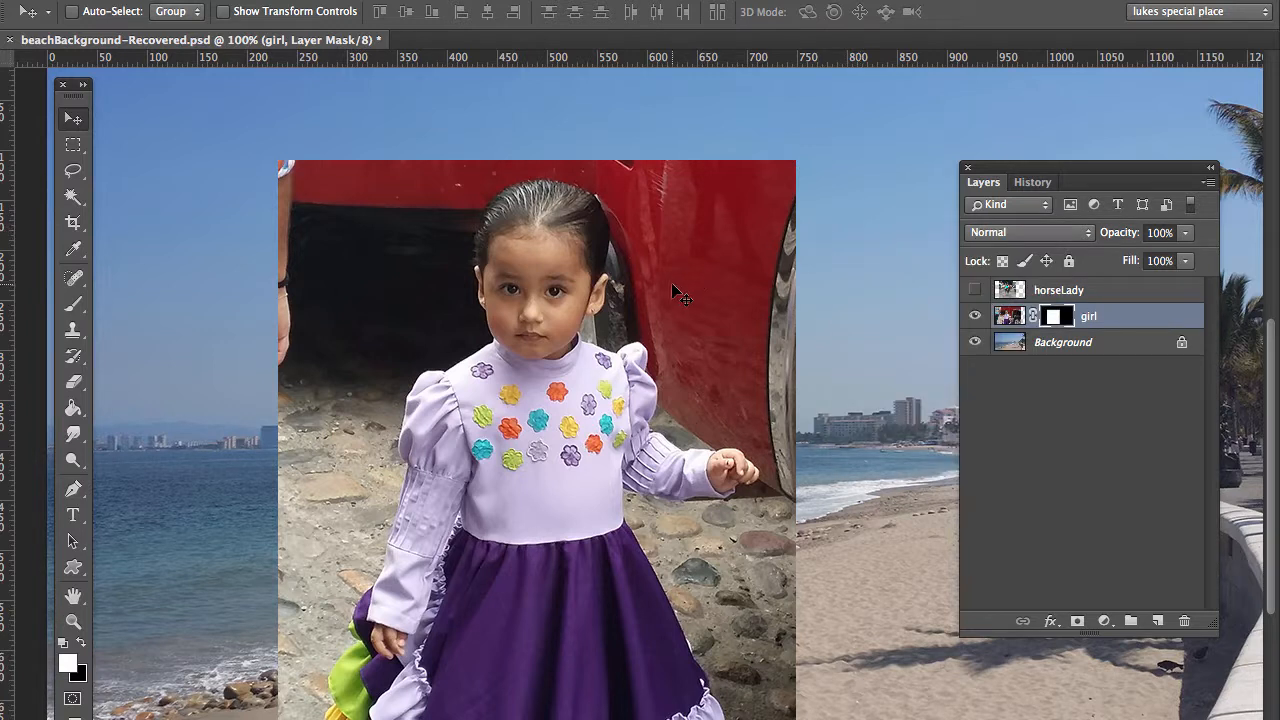
Step: Set the Brush size to 71 px and paint a white dab on the mask just above the girl photo's upper edge
{"action": "left_click", "coordinate": [72, 309]}
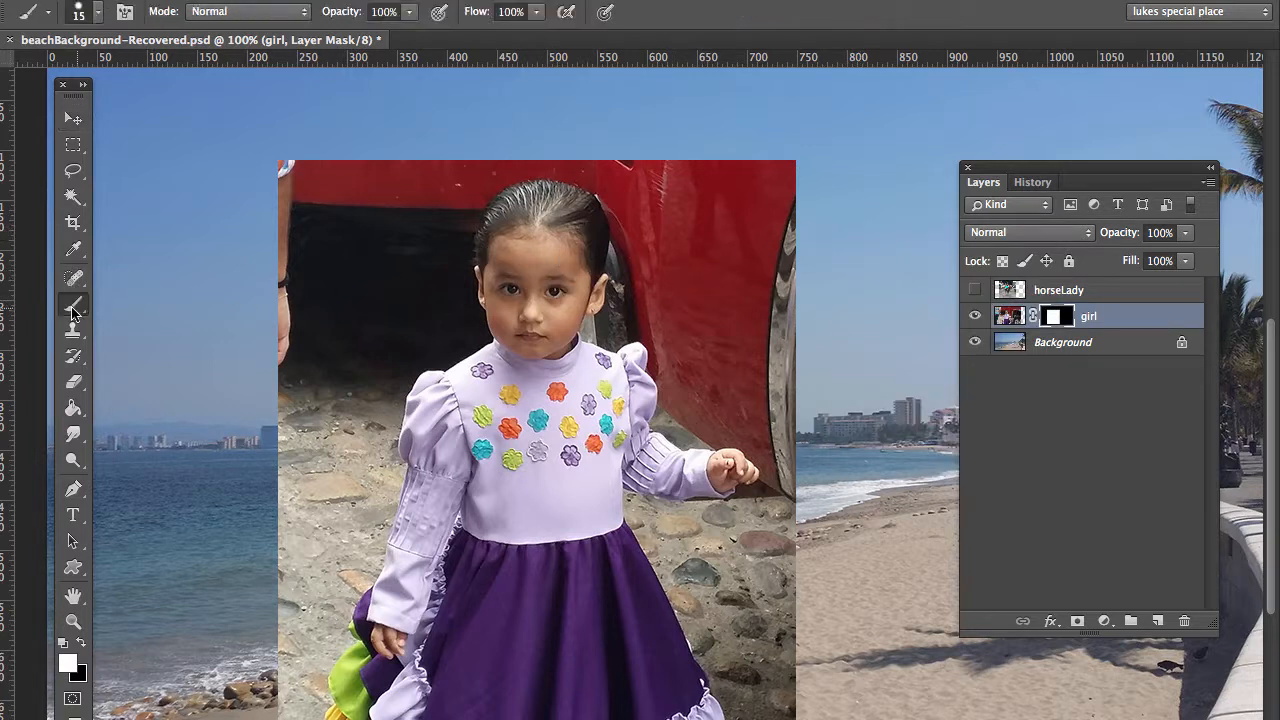
{"action": "left_click", "coordinate": [97, 12]}
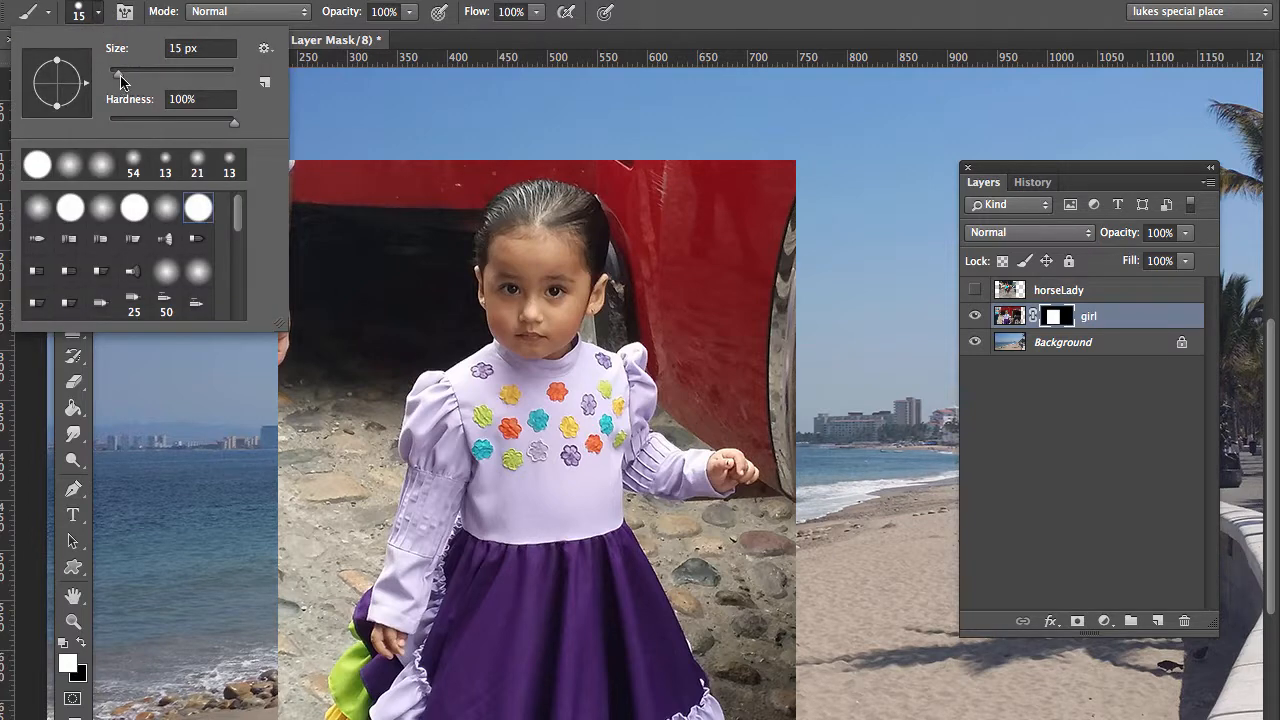
{"action": "left_click_drag", "start_coordinate": [120, 82], "coordinate": [153, 79]}
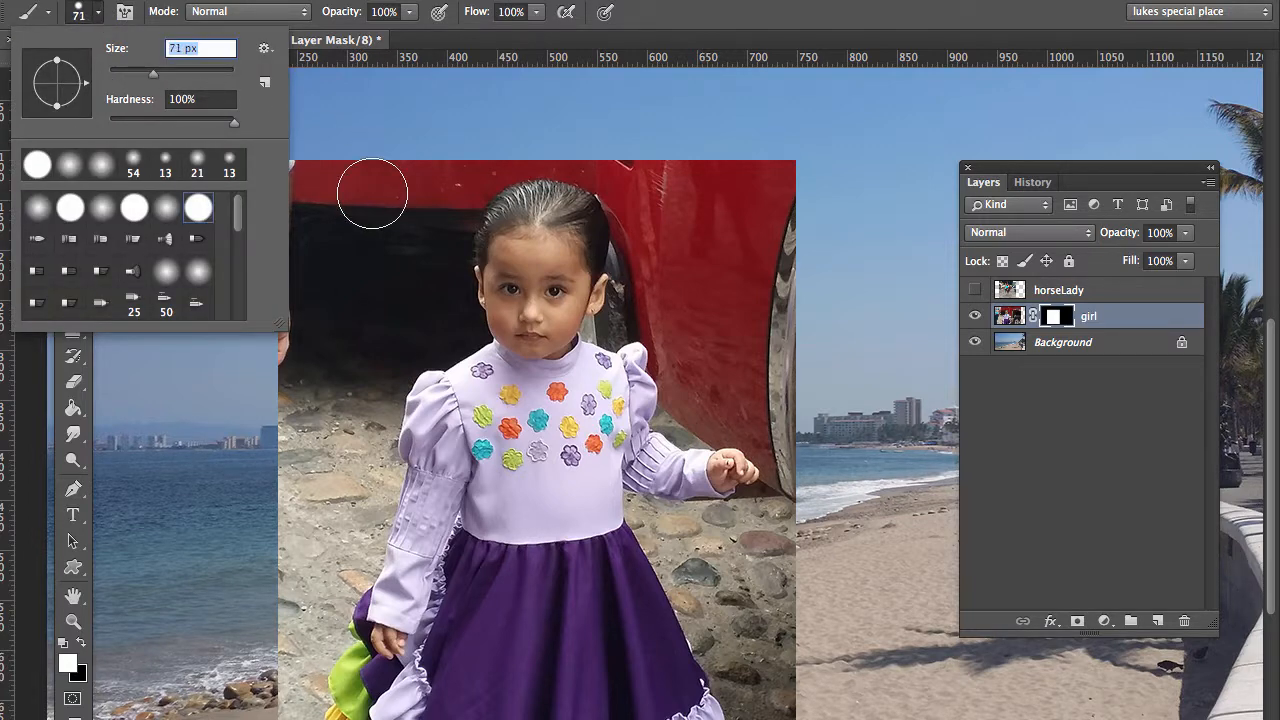
{"action": "left_click", "coordinate": [351, 124]}
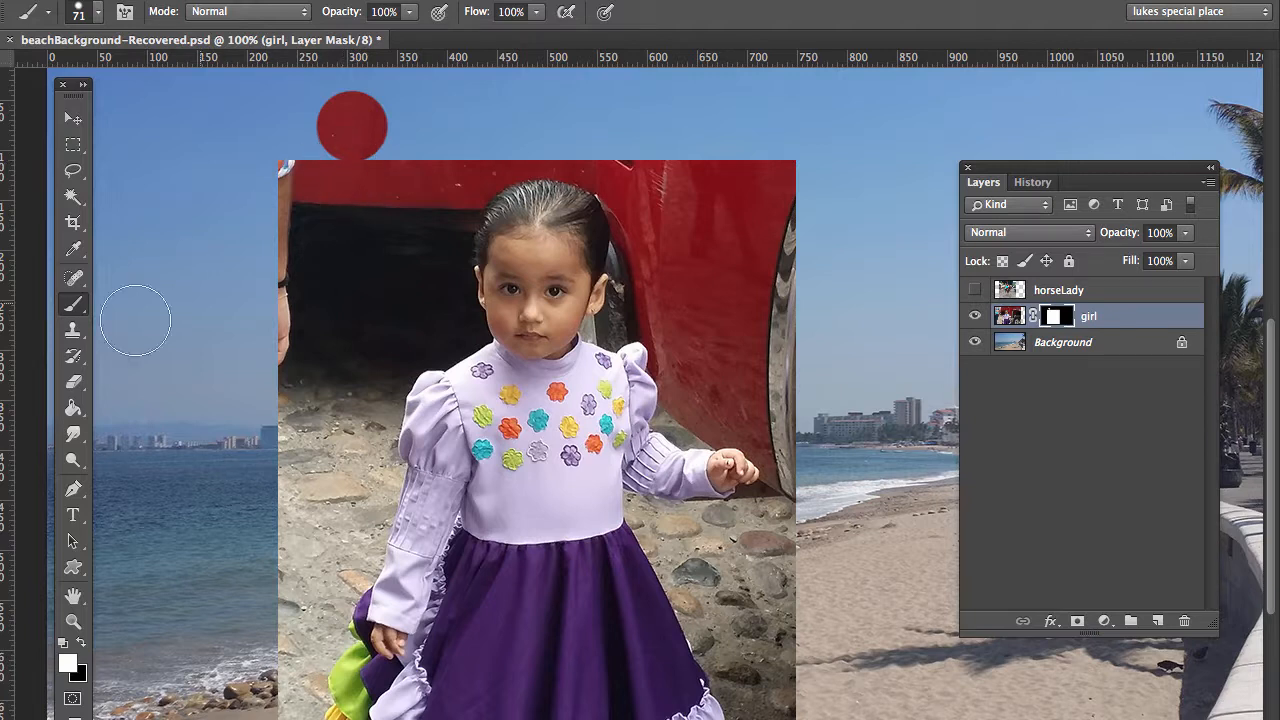
Step: Paint black on the girl layer's mask to hide the white-painted spot and most of the car and street around the girl
{"action": "left_click", "coordinate": [82, 643]}
{"action": "left_click", "coordinate": [83, 647]}
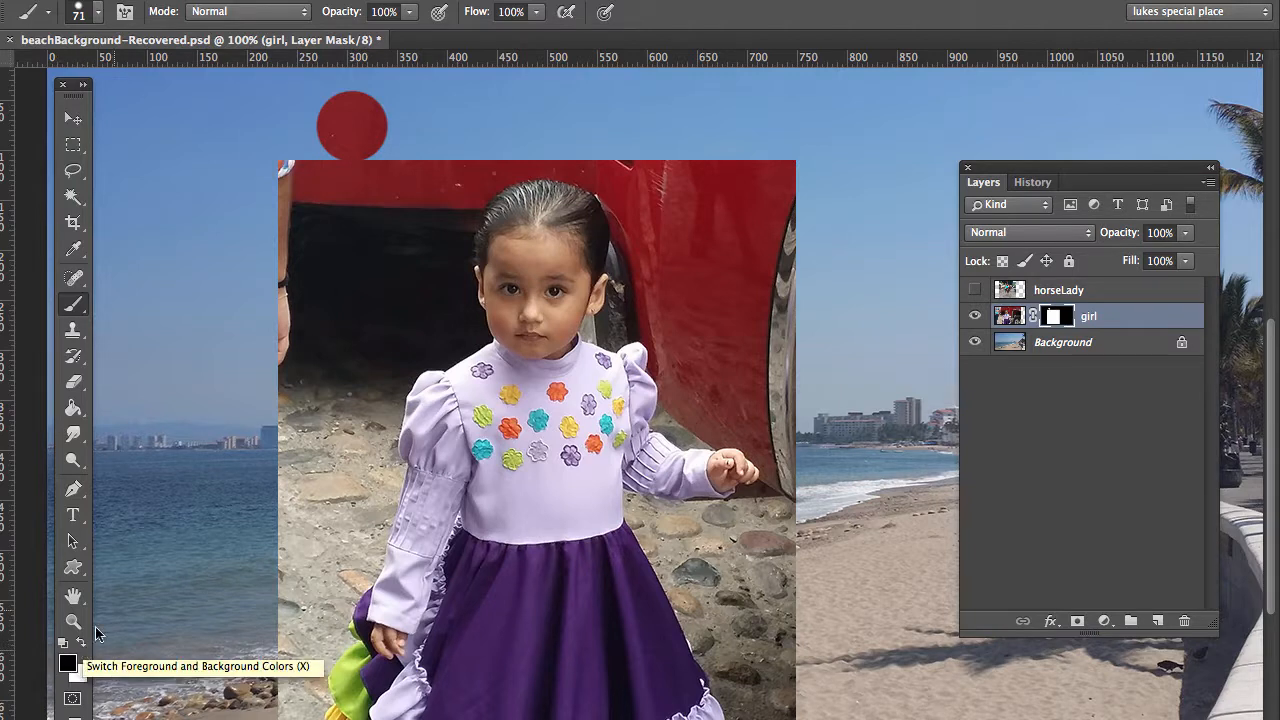
{"action": "left_click", "coordinate": [336, 127]}
{"action": "mouse_move", "coordinate": [334, 126]}
{"action": "left_mouse_down"}
{"action": "mouse_move", "coordinate": [368, 119]}
{"action": "mouse_move", "coordinate": [378, 139]}
{"action": "mouse_move", "coordinate": [356, 169]}
{"action": "mouse_move", "coordinate": [319, 171]}
{"action": "mouse_move", "coordinate": [307, 190]}
{"action": "mouse_move", "coordinate": [418, 177]}
{"action": "mouse_move", "coordinate": [429, 230]}
{"action": "mouse_move", "coordinate": [369, 323]}
{"action": "mouse_move", "coordinate": [341, 480]}
{"action": "mouse_move", "coordinate": [315, 522]}
{"action": "mouse_move", "coordinate": [290, 529]}
{"action": "mouse_move", "coordinate": [289, 410]}
{"action": "mouse_move", "coordinate": [376, 214]}
{"action": "mouse_move", "coordinate": [315, 221]}
{"action": "mouse_move", "coordinate": [293, 251]}
{"action": "mouse_move", "coordinate": [282, 434]}
{"action": "mouse_move", "coordinate": [306, 308]}
{"action": "mouse_move", "coordinate": [485, 147]}
{"action": "mouse_move", "coordinate": [625, 161]}
{"action": "mouse_move", "coordinate": [658, 269]}
{"action": "mouse_move", "coordinate": [731, 345]}
{"action": "mouse_move", "coordinate": [762, 343]}
{"action": "mouse_move", "coordinate": [787, 254]}
{"action": "mouse_move", "coordinate": [756, 181]}
{"action": "mouse_move", "coordinate": [691, 164]}
{"action": "mouse_move", "coordinate": [723, 188]}
{"action": "mouse_move", "coordinate": [780, 188]}
{"action": "mouse_move", "coordinate": [751, 255]}
{"action": "mouse_move", "coordinate": [700, 244]}
{"action": "mouse_move", "coordinate": [747, 288]}
{"action": "mouse_move", "coordinate": [797, 439]}
{"action": "mouse_move", "coordinate": [730, 353]}
{"action": "mouse_move", "coordinate": [682, 322]}
{"action": "mouse_move", "coordinate": [680, 337]}
{"action": "mouse_move", "coordinate": [804, 437]}
{"action": "mouse_move", "coordinate": [825, 491]}
{"action": "mouse_move", "coordinate": [808, 516]}
{"action": "mouse_move", "coordinate": [735, 548]}
{"action": "mouse_move", "coordinate": [730, 587]}
{"action": "mouse_move", "coordinate": [786, 700]}
{"action": "left_mouse_up"}
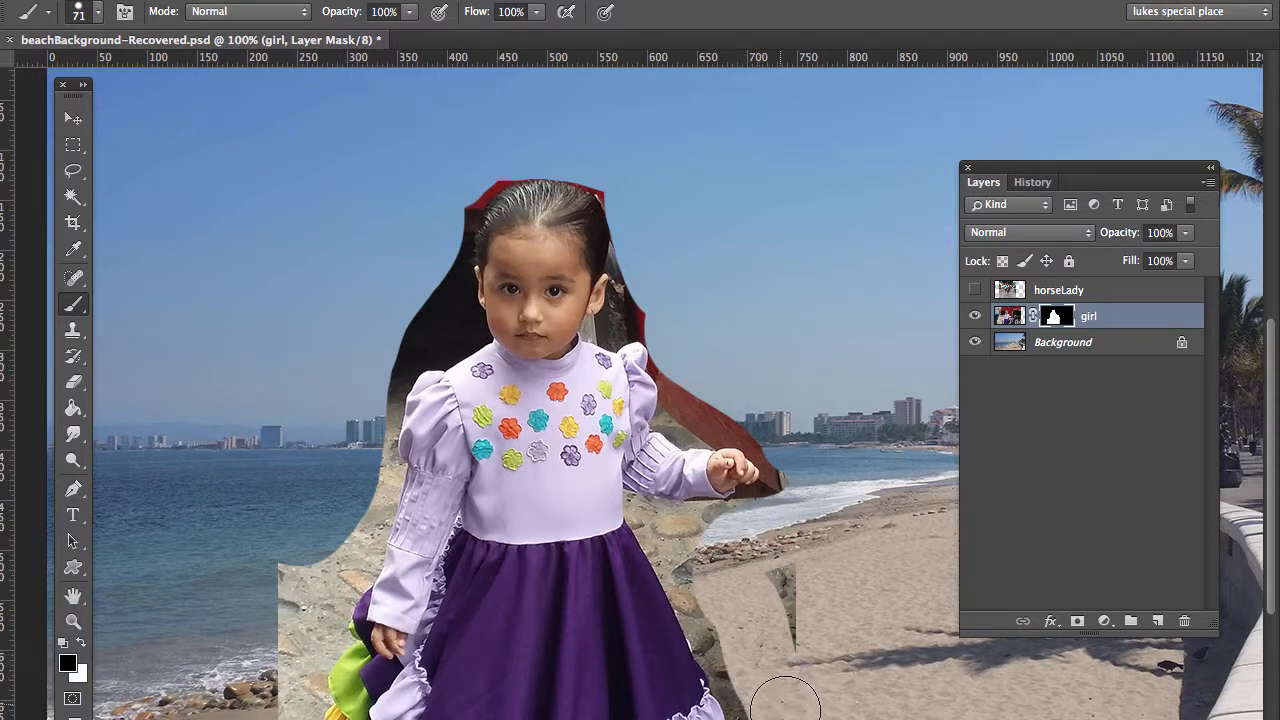
{"action": "mouse_move", "coordinate": [344, 544]}
{"action": "left_mouse_down"}
{"action": "mouse_move", "coordinate": [341, 502]}
{"action": "mouse_move", "coordinate": [341, 547]}
{"action": "mouse_move", "coordinate": [309, 592]}
{"action": "mouse_move", "coordinate": [298, 597]}
{"action": "mouse_move", "coordinate": [283, 565]}
{"action": "mouse_move", "coordinate": [292, 625]}
{"action": "mouse_move", "coordinate": [275, 705]}
{"action": "left_mouse_up"}
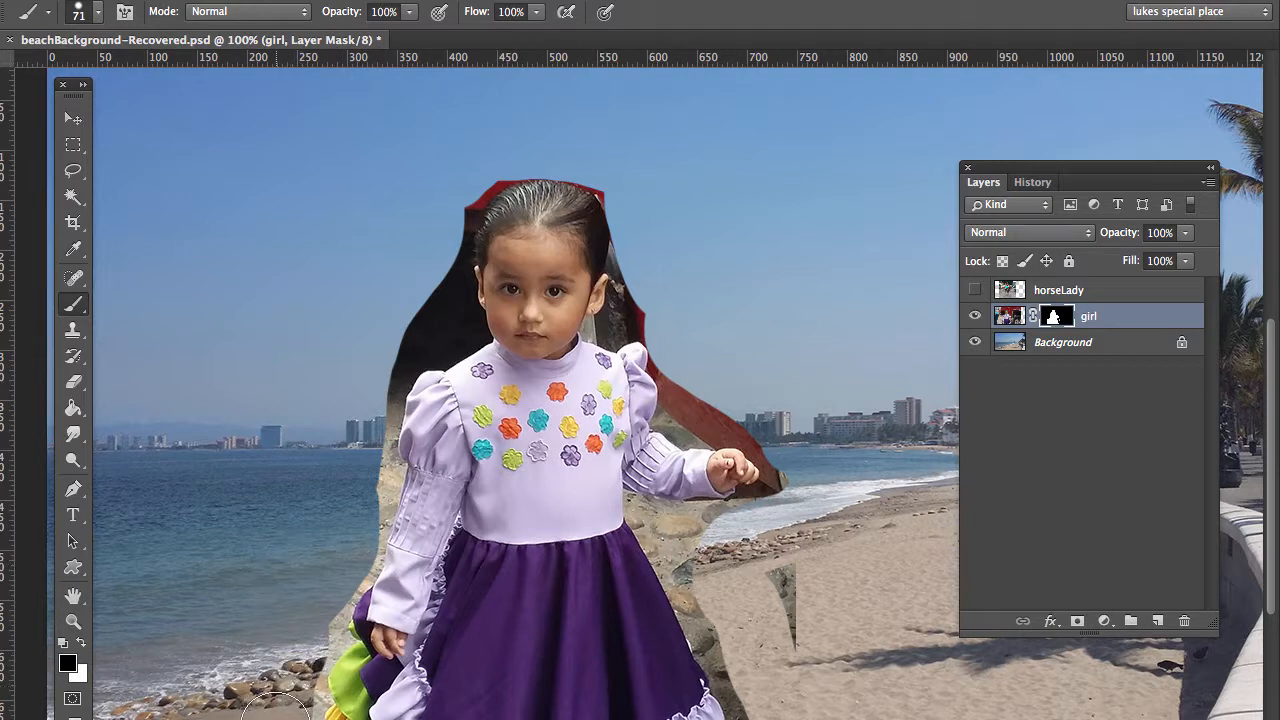
{"action": "mouse_move", "coordinate": [401, 299]}
{"action": "left_mouse_down"}
{"action": "mouse_move", "coordinate": [415, 262]}
{"action": "mouse_move", "coordinate": [424, 292]}
{"action": "mouse_move", "coordinate": [377, 346]}
{"action": "mouse_move", "coordinate": [382, 335]}
{"action": "left_mouse_up"}
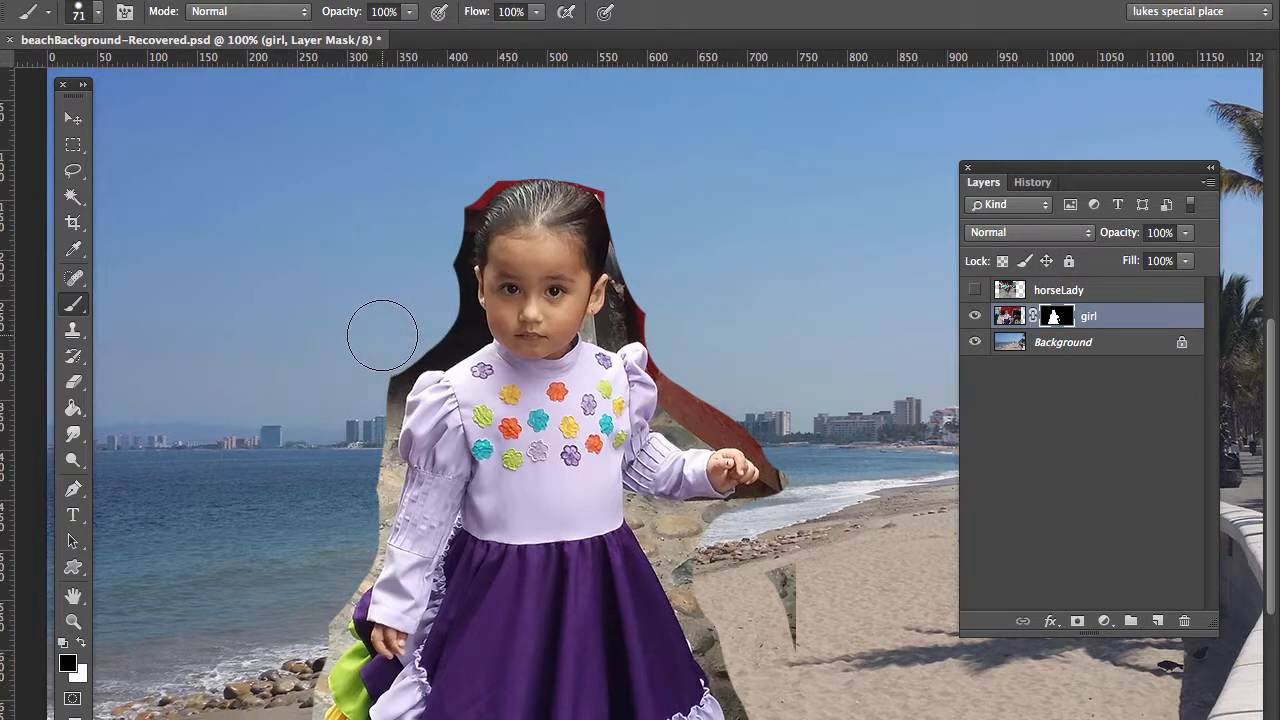
Step: Paint white on the girl layer's mask beside her head to bring back part of the dark original background
{"action": "key", "text": "x"}
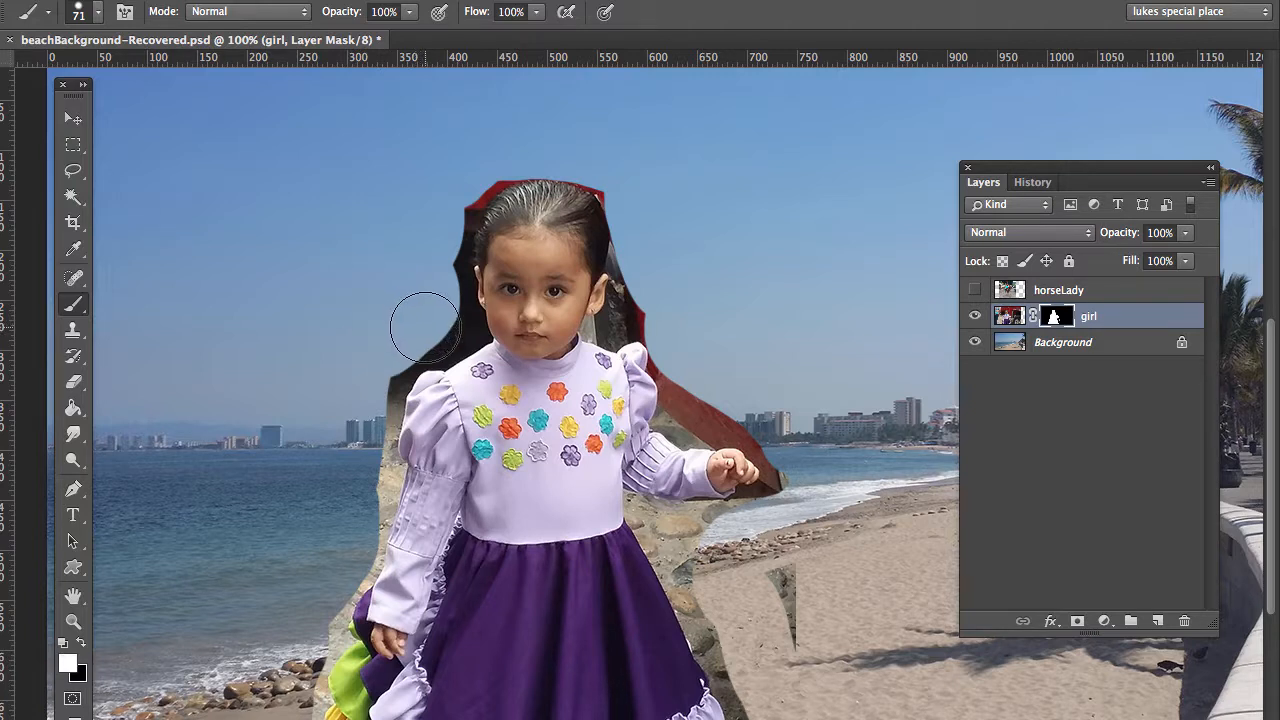
{"action": "left_click", "coordinate": [416, 322]}
{"action": "mouse_move", "coordinate": [416, 322]}
{"action": "left_mouse_down"}
{"action": "mouse_move", "coordinate": [331, 416]}
{"action": "mouse_move", "coordinate": [237, 412]}
{"action": "mouse_move", "coordinate": [217, 340]}
{"action": "mouse_move", "coordinate": [287, 209]}
{"action": "mouse_move", "coordinate": [238, 170]}
{"action": "mouse_move", "coordinate": [187, 169]}
{"action": "mouse_move", "coordinate": [201, 177]}
{"action": "mouse_move", "coordinate": [225, 175]}
{"action": "mouse_move", "coordinate": [185, 165]}
{"action": "mouse_move", "coordinate": [170, 182]}
{"action": "mouse_move", "coordinate": [228, 147]}
{"action": "mouse_move", "coordinate": [303, 190]}
{"action": "mouse_move", "coordinate": [206, 381]}
{"action": "mouse_move", "coordinate": [282, 196]}
{"action": "mouse_move", "coordinate": [255, 248]}
{"action": "mouse_move", "coordinate": [281, 323]}
{"action": "mouse_move", "coordinate": [218, 418]}
{"action": "mouse_move", "coordinate": [260, 438]}
{"action": "mouse_move", "coordinate": [327, 362]}
{"action": "mouse_move", "coordinate": [337, 447]}
{"action": "mouse_move", "coordinate": [291, 459]}
{"action": "mouse_move", "coordinate": [366, 391]}
{"action": "mouse_move", "coordinate": [358, 498]}
{"action": "left_mouse_up"}
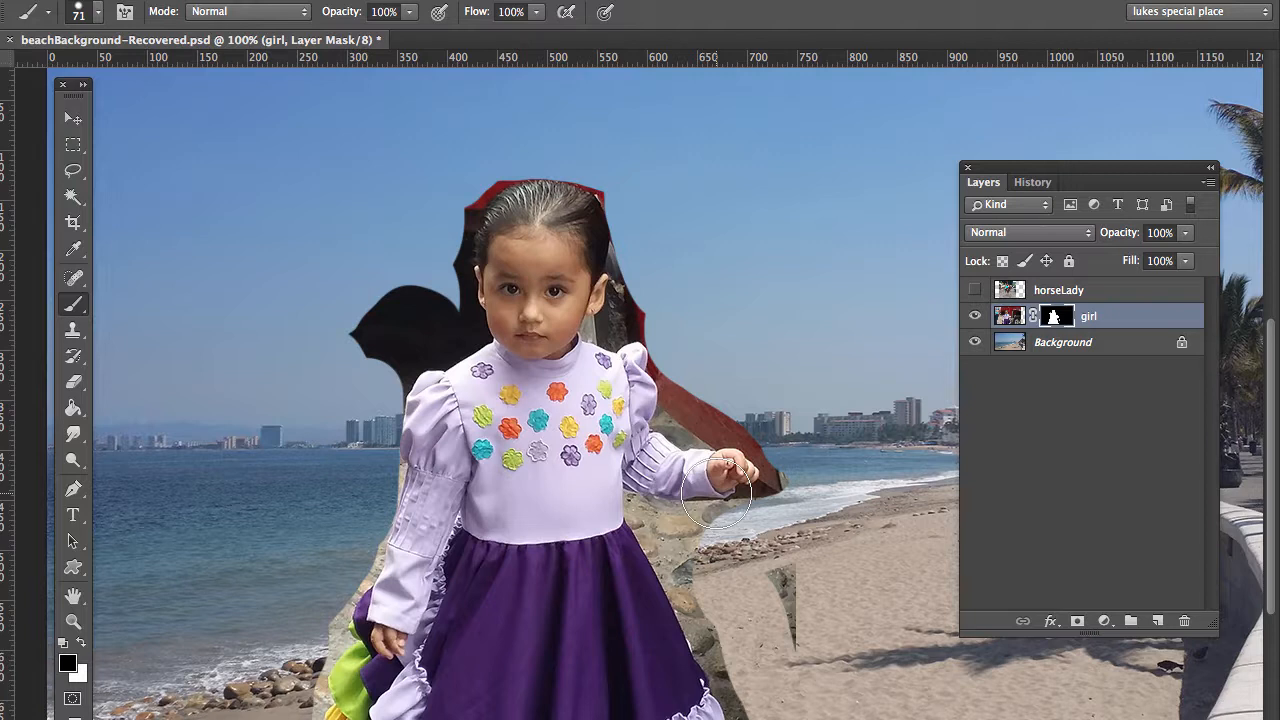
Step: Paint black on the girl layer's mask to hide the revealed dark patch and trim the surroundings closer around her head
{"action": "left_click", "coordinate": [409, 291]}
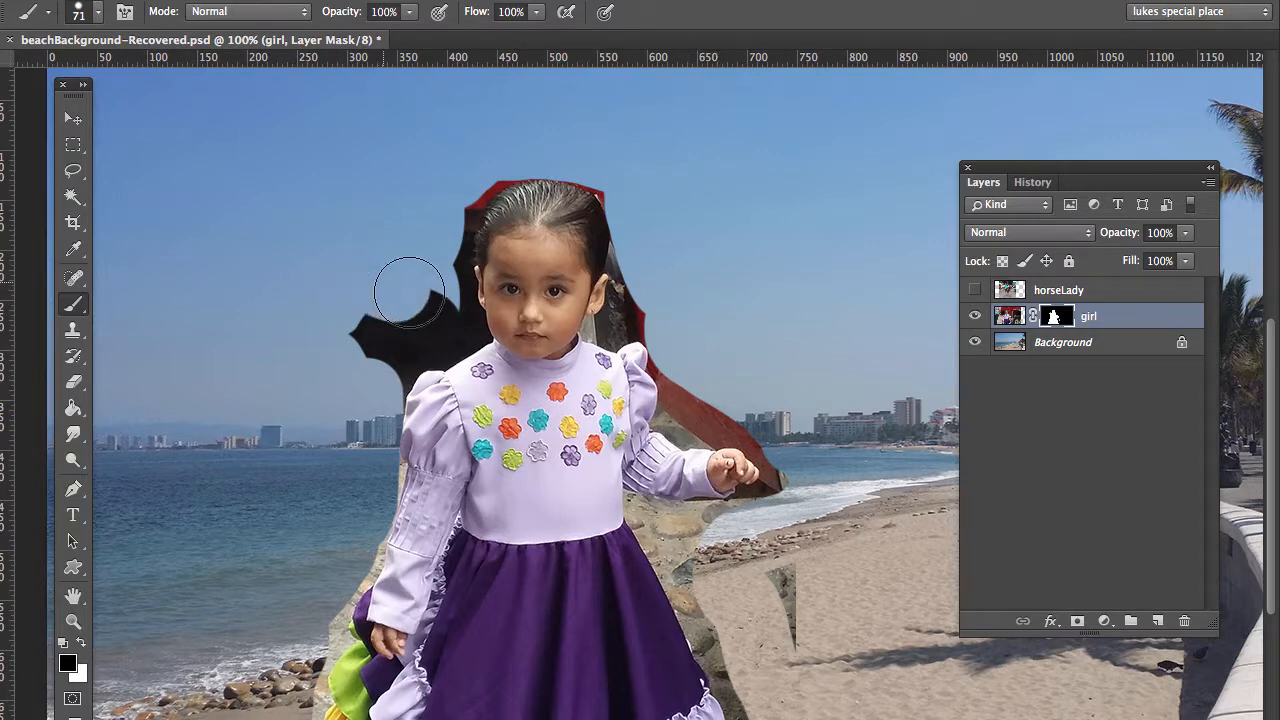
{"action": "mouse_move", "coordinate": [409, 291]}
{"action": "left_mouse_down"}
{"action": "mouse_move", "coordinate": [436, 336]}
{"action": "mouse_move", "coordinate": [407, 340]}
{"action": "mouse_move", "coordinate": [372, 378]}
{"action": "left_mouse_up"}
{"action": "left_click", "coordinate": [368, 340]}
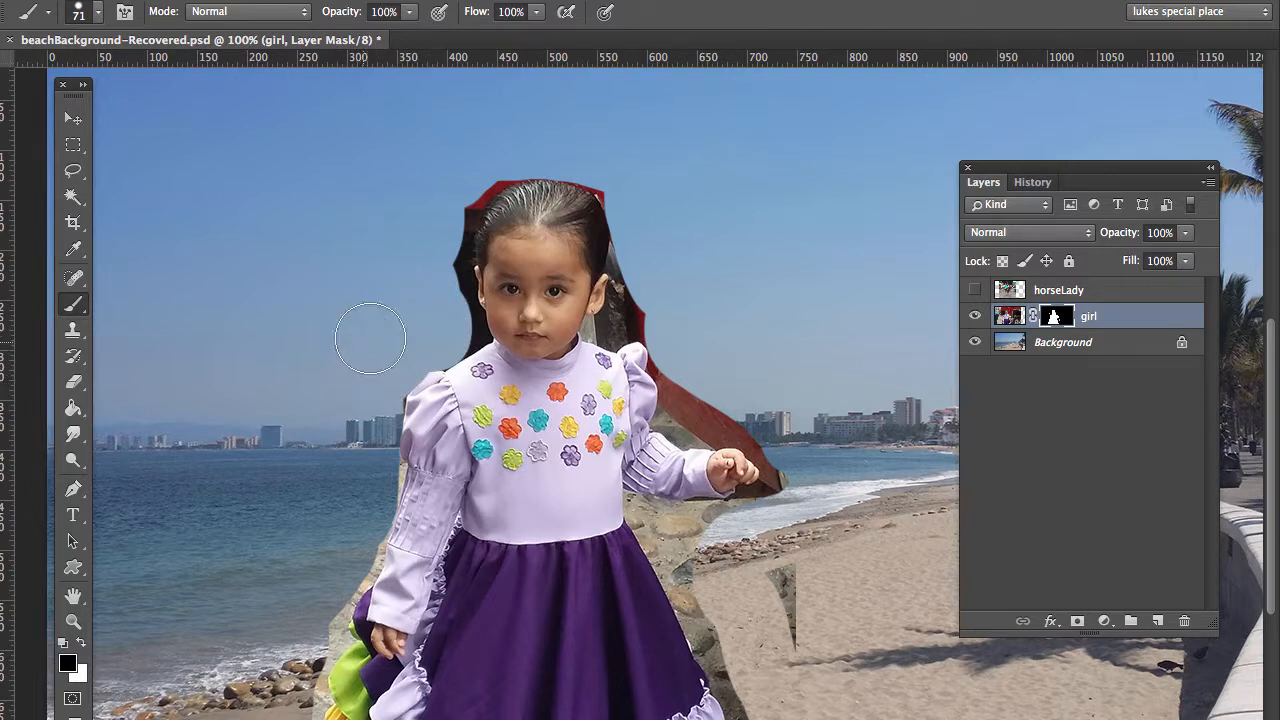
{"action": "mouse_move", "coordinate": [409, 285]}
{"action": "left_mouse_down"}
{"action": "mouse_move", "coordinate": [457, 175]}
{"action": "mouse_move", "coordinate": [502, 154]}
{"action": "mouse_move", "coordinate": [575, 152]}
{"action": "mouse_move", "coordinate": [631, 172]}
{"action": "mouse_move", "coordinate": [655, 212]}
{"action": "mouse_move", "coordinate": [641, 260]}
{"action": "left_mouse_up"}
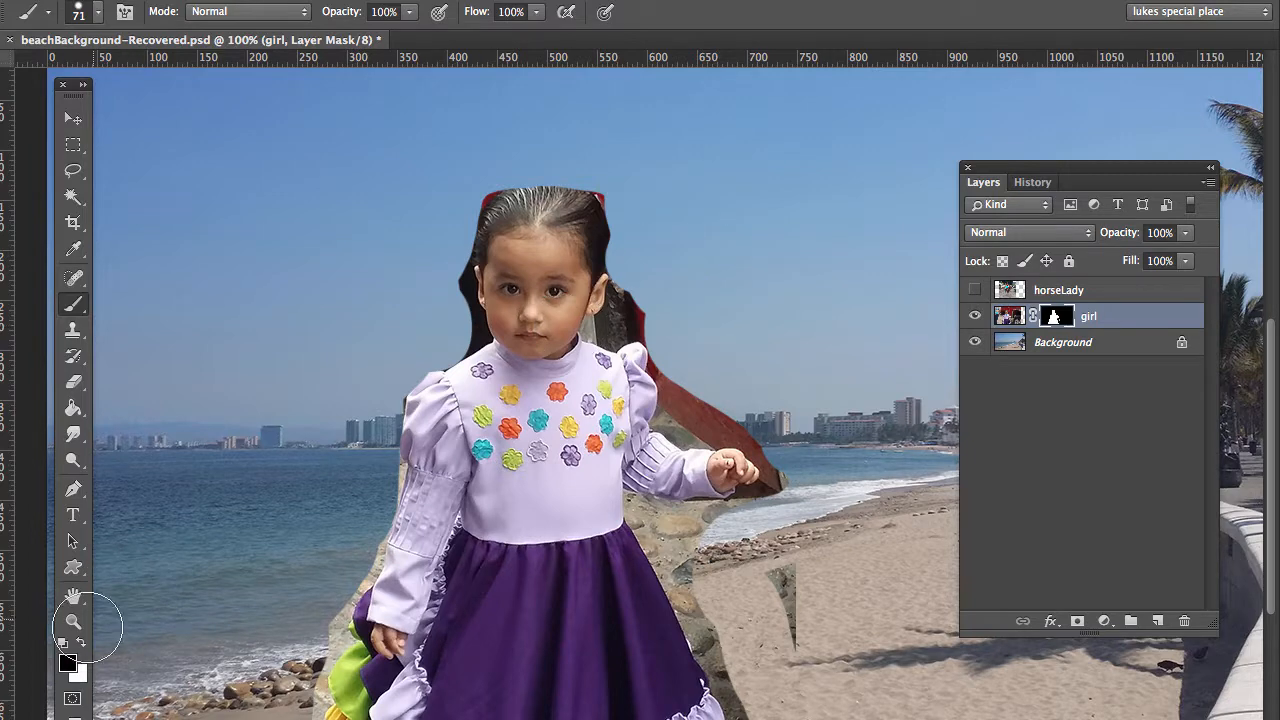
Step: Set the Brush size to 6 px and paint black on the girl layer's mask closely around her ear, neck and shoulder
{"action": "left_click", "coordinate": [73, 621]}
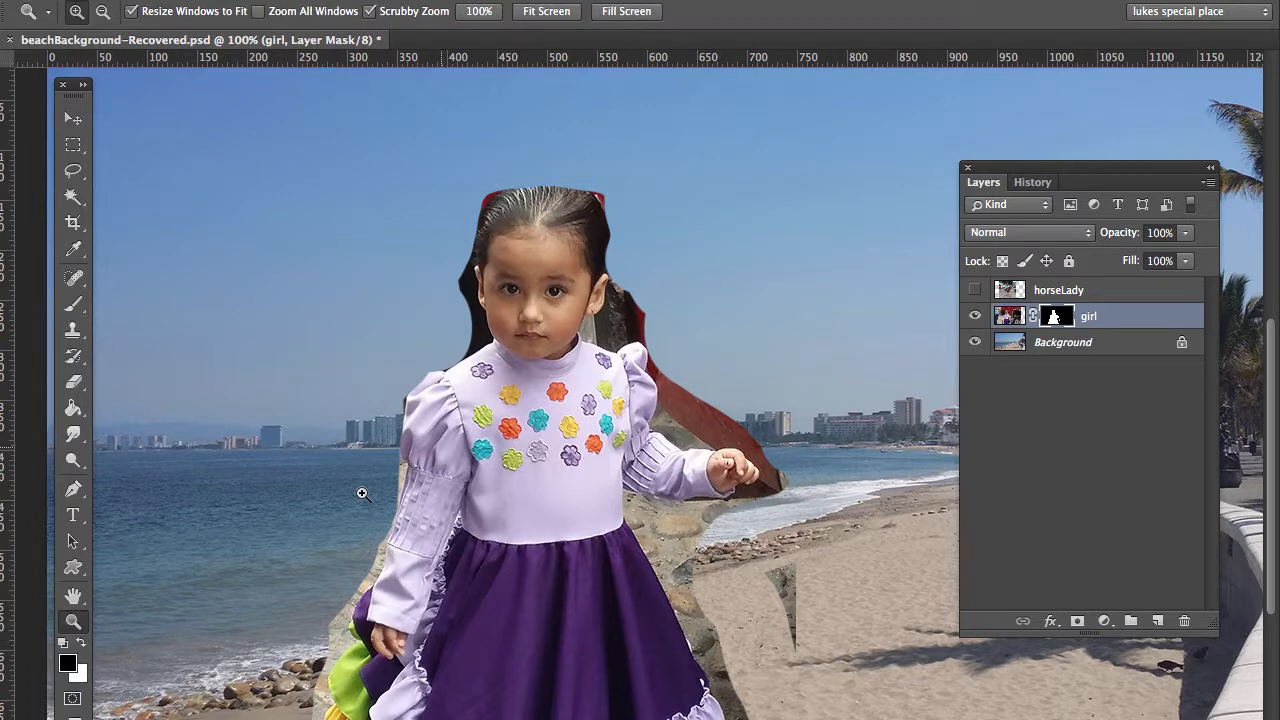
{"action": "left_click", "coordinate": [588, 292]}
{"action": "left_click", "coordinate": [586, 297]}
{"action": "left_click", "coordinate": [586, 297]}
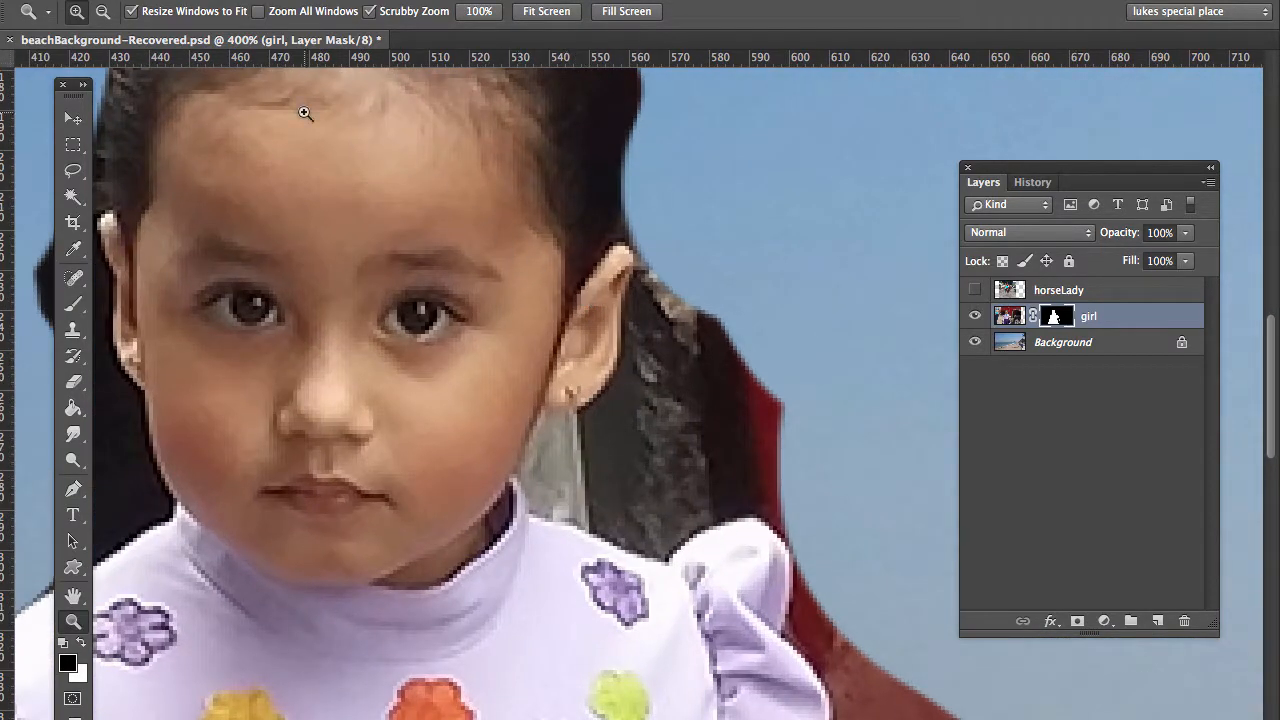
{"action": "left_click", "coordinate": [73, 303]}
{"action": "left_click", "coordinate": [97, 12]}
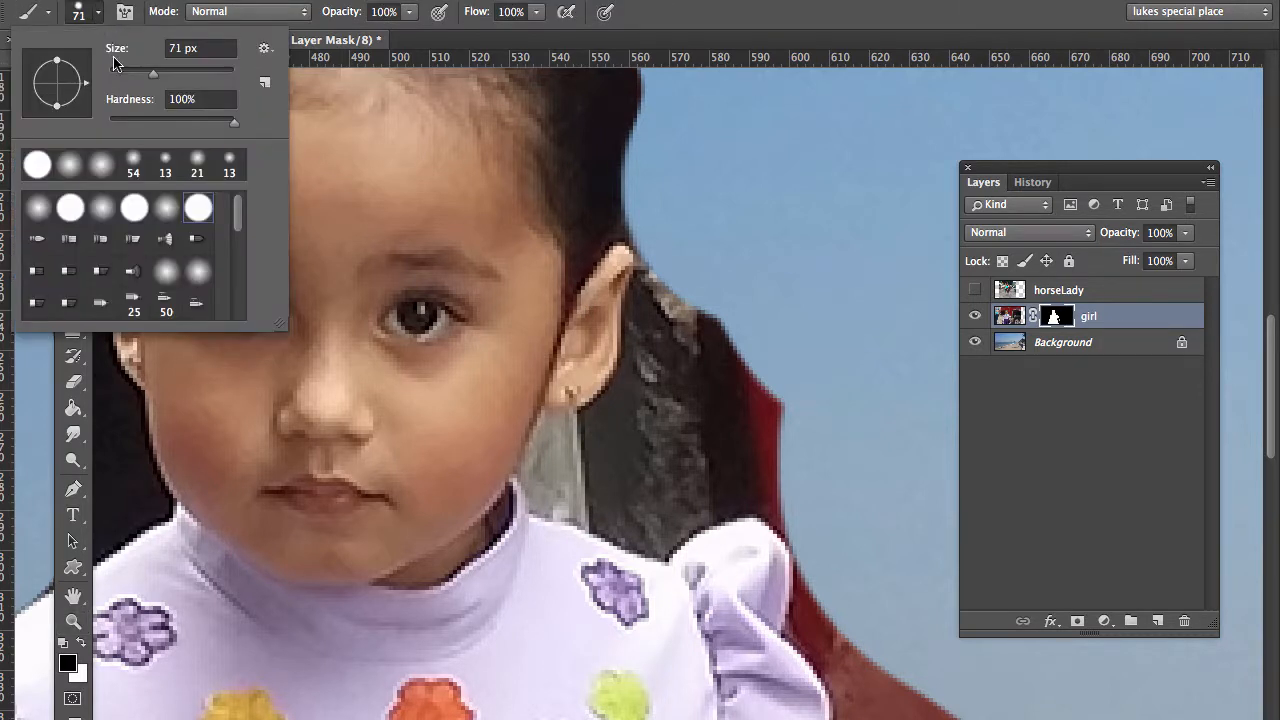
{"action": "left_click_drag", "start_coordinate": [153, 78], "coordinate": [113, 79]}
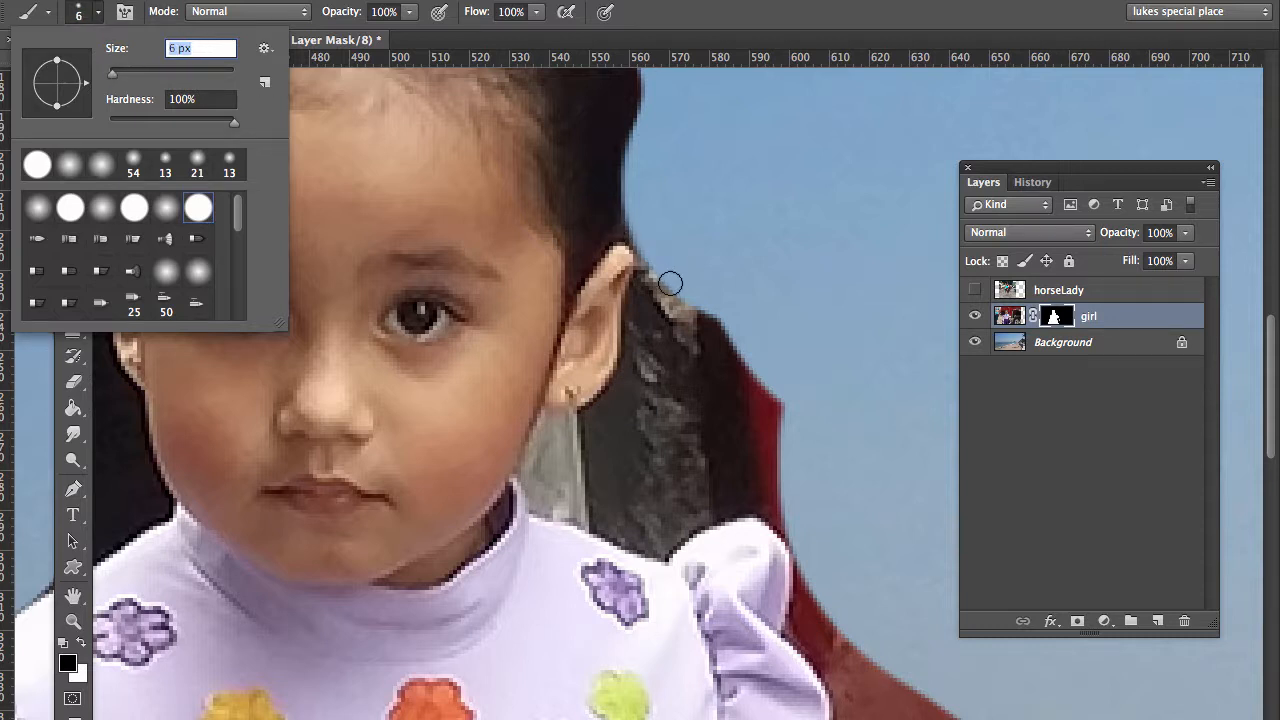
{"action": "scroll", "coordinate": [653, 265], "scroll_direction": "left", "scroll_amount": 1}
{"action": "key", "text": "Return"}
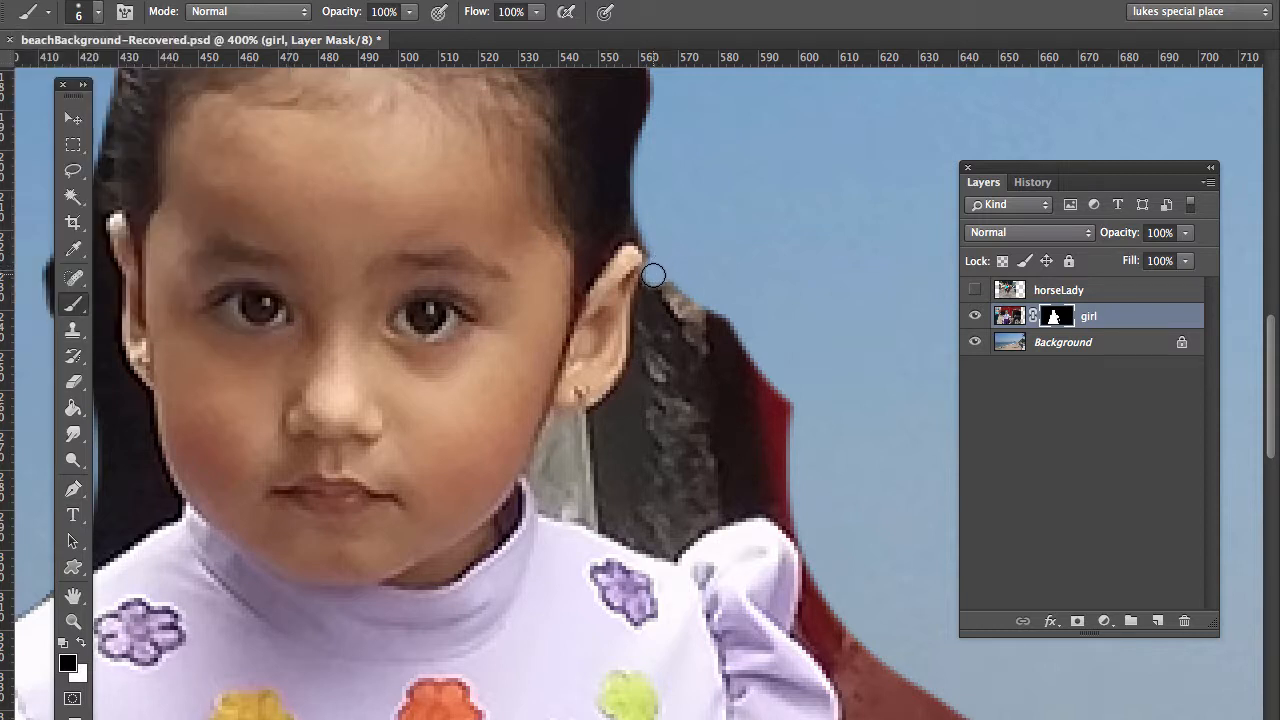
{"action": "mouse_move", "coordinate": [652, 275]}
{"action": "left_mouse_down"}
{"action": "mouse_move", "coordinate": [629, 380]}
{"action": "mouse_move", "coordinate": [599, 414]}
{"action": "mouse_move", "coordinate": [550, 425]}
{"action": "mouse_move", "coordinate": [547, 507]}
{"action": "mouse_move", "coordinate": [665, 550]}
{"action": "mouse_move", "coordinate": [721, 511]}
{"action": "mouse_move", "coordinate": [807, 520]}
{"action": "mouse_move", "coordinate": [763, 497]}
{"action": "mouse_move", "coordinate": [710, 497]}
{"action": "mouse_move", "coordinate": [662, 520]}
{"action": "mouse_move", "coordinate": [634, 486]}
{"action": "left_mouse_up"}
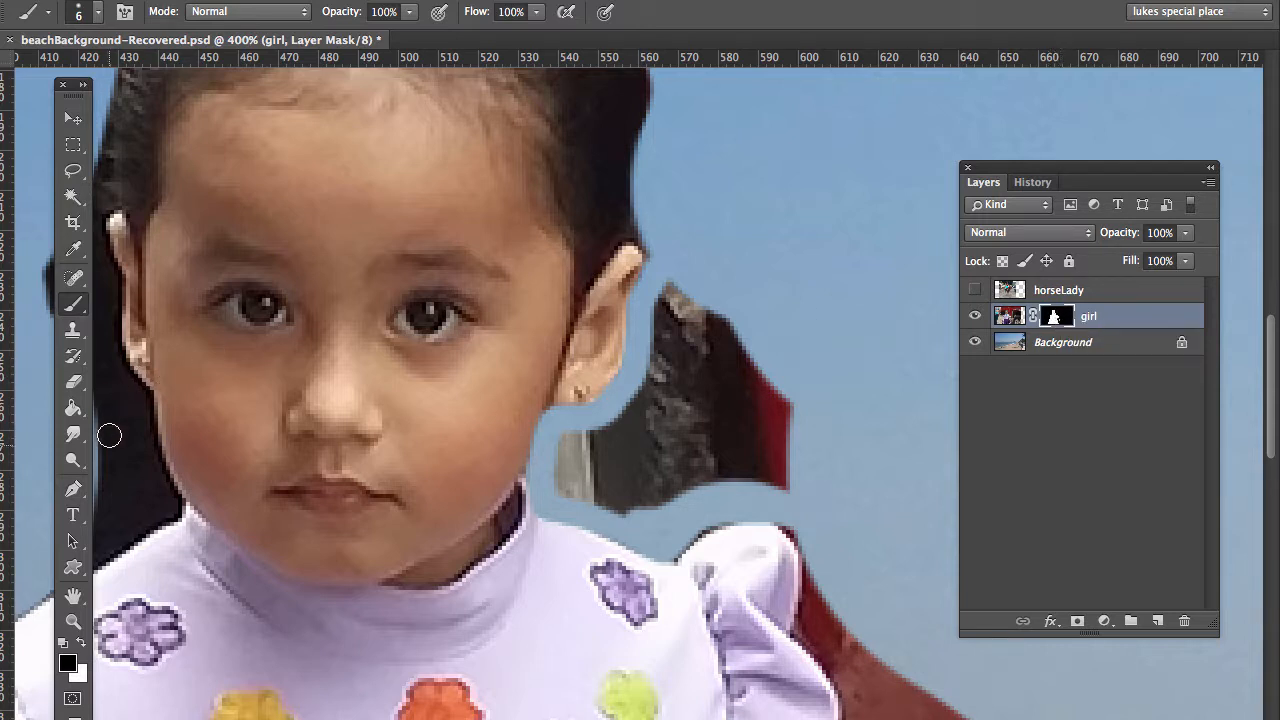
Step: Revert the document to the Rectangular Marquee history state and clear the selection
{"action": "double_click", "coordinate": [72, 598]}
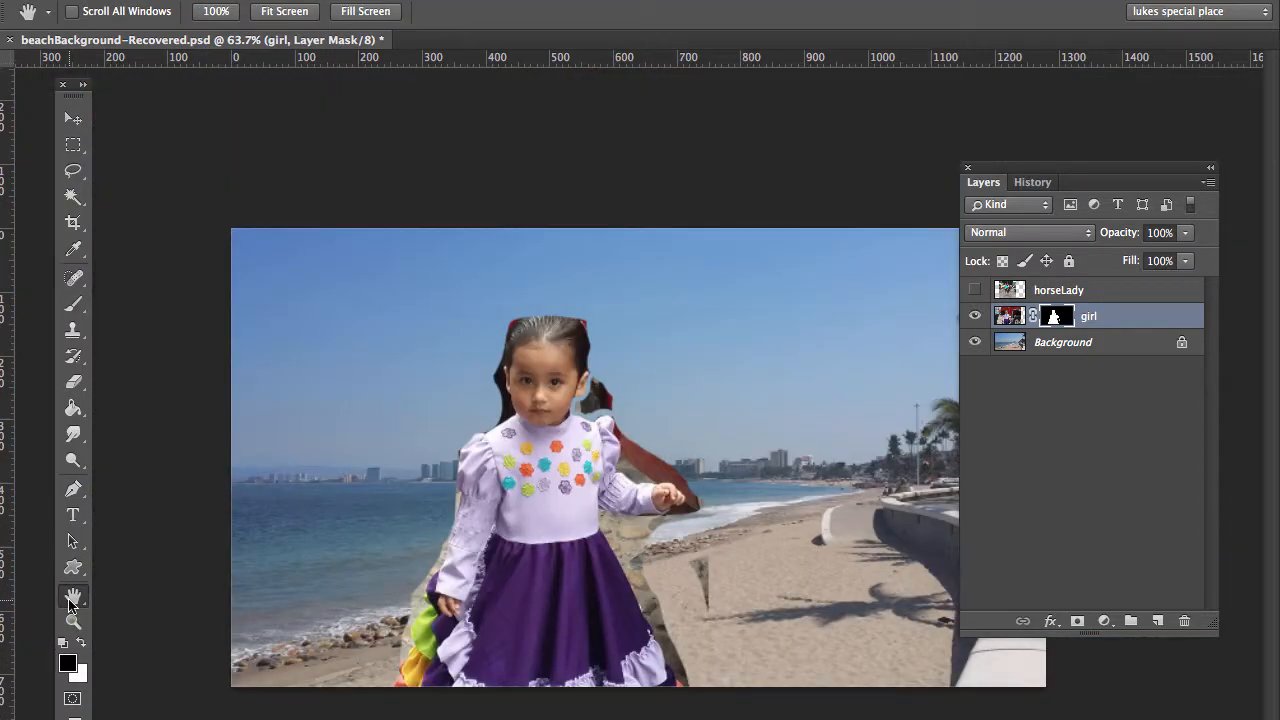
{"action": "left_click", "coordinate": [1033, 184]}
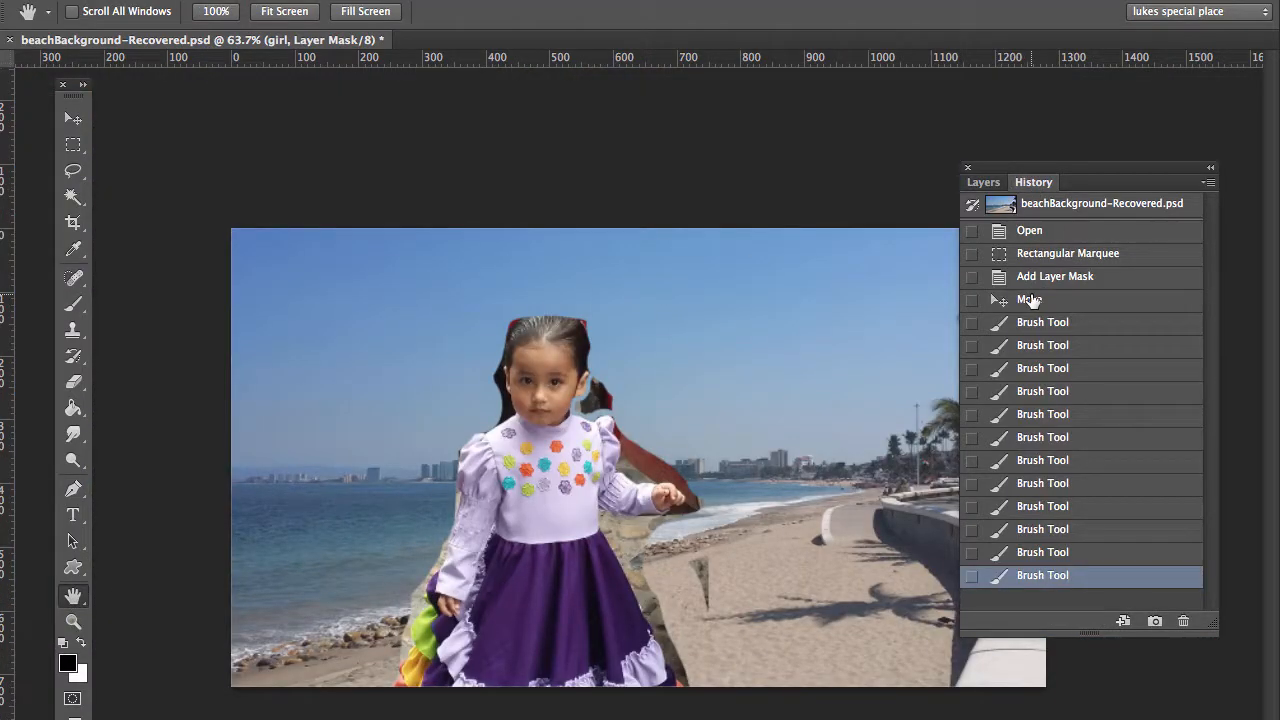
{"action": "left_click", "coordinate": [1035, 258]}
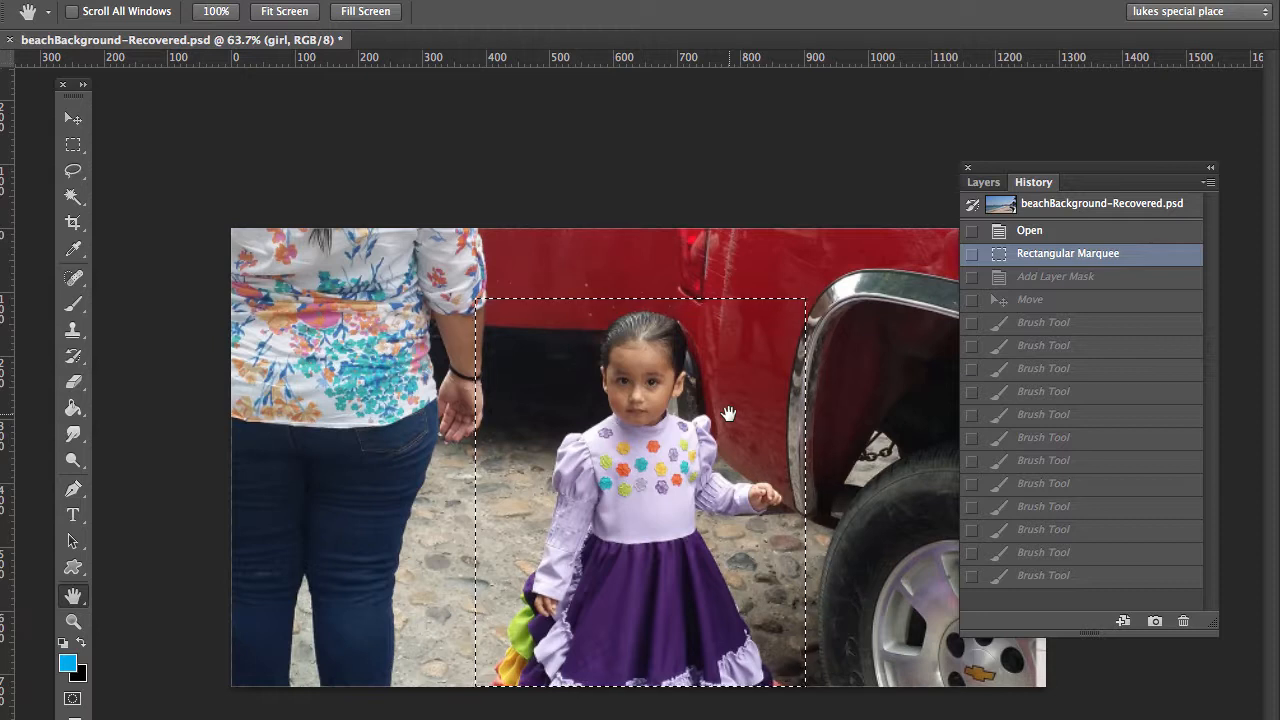
{"action": "key", "text": "ctrl+d"}
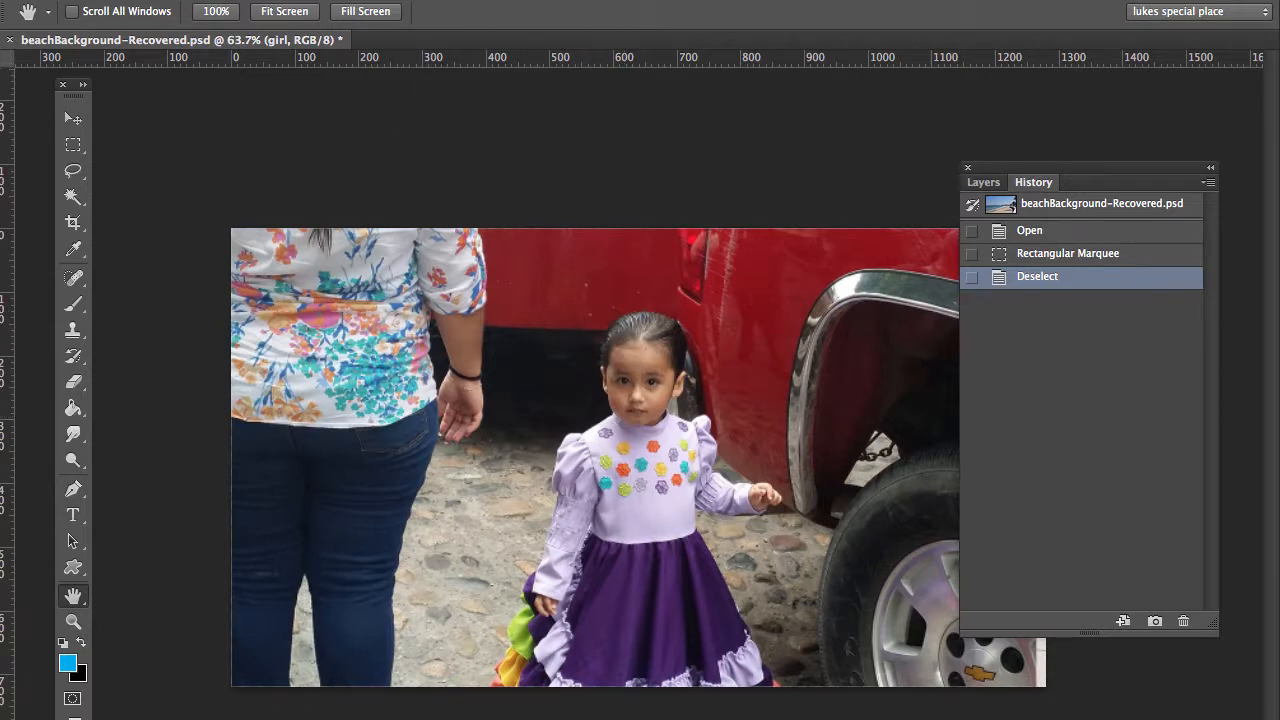
Step: Load the saved littleGirl channel as a new selection
{"action": "left_click", "coordinate": [342, 0]}
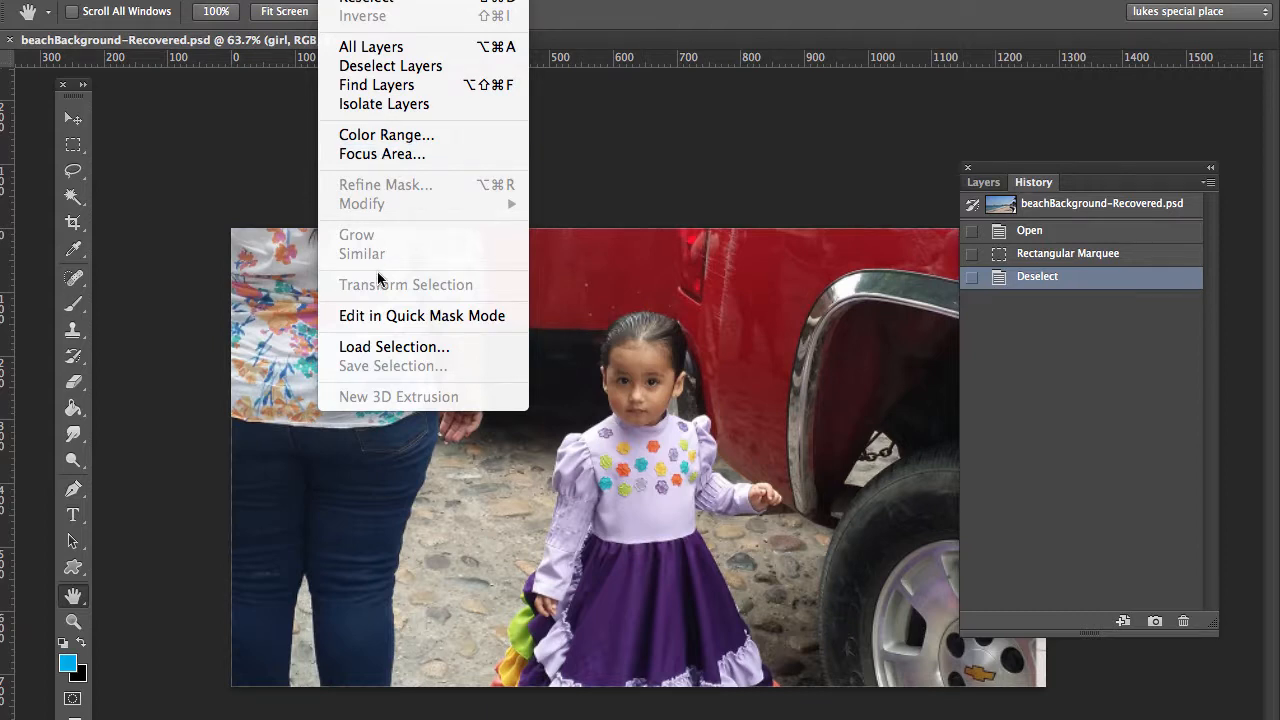
{"action": "left_click", "coordinate": [385, 347]}
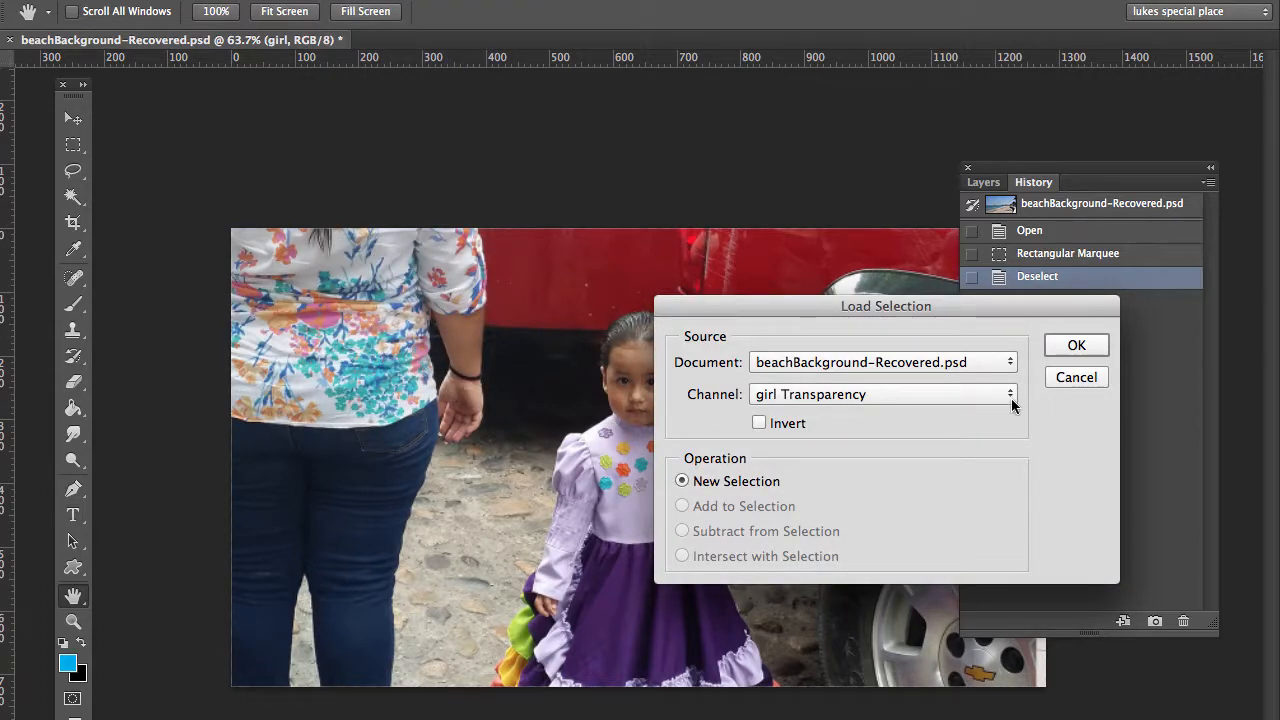
{"action": "left_click", "coordinate": [1010, 397]}
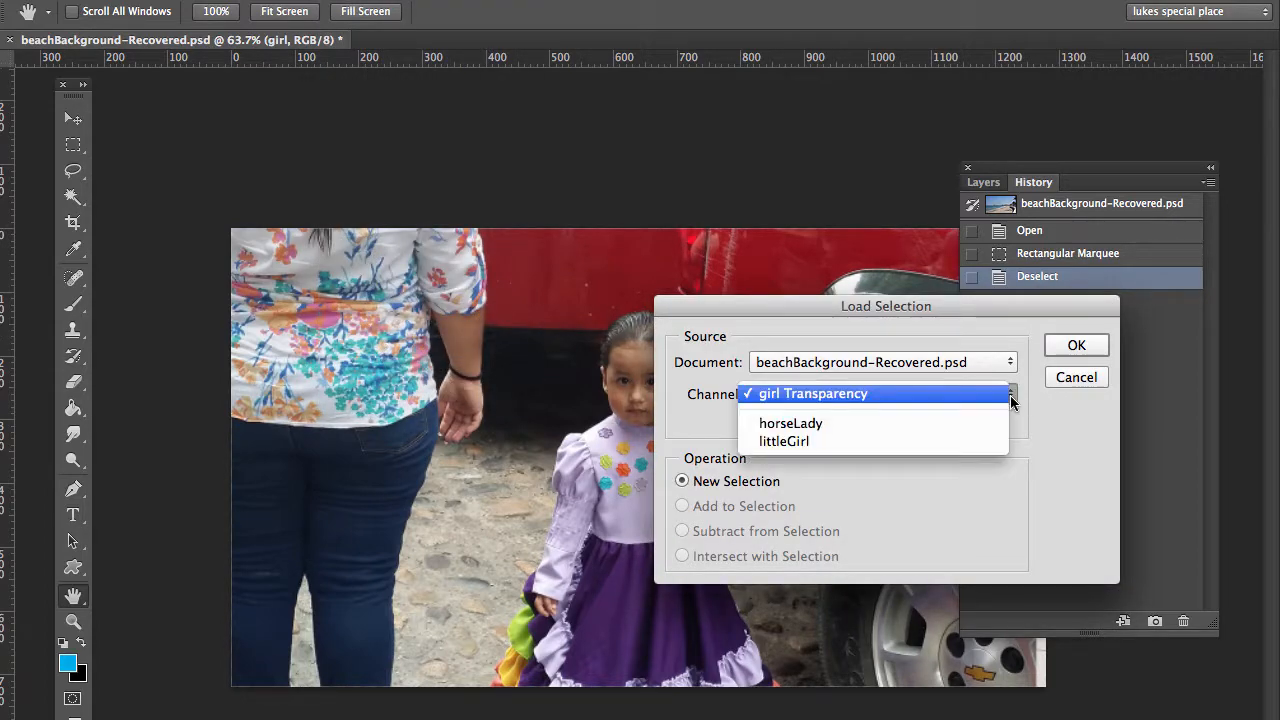
{"action": "left_click", "coordinate": [825, 443]}
{"action": "left_click", "coordinate": [1095, 346]}
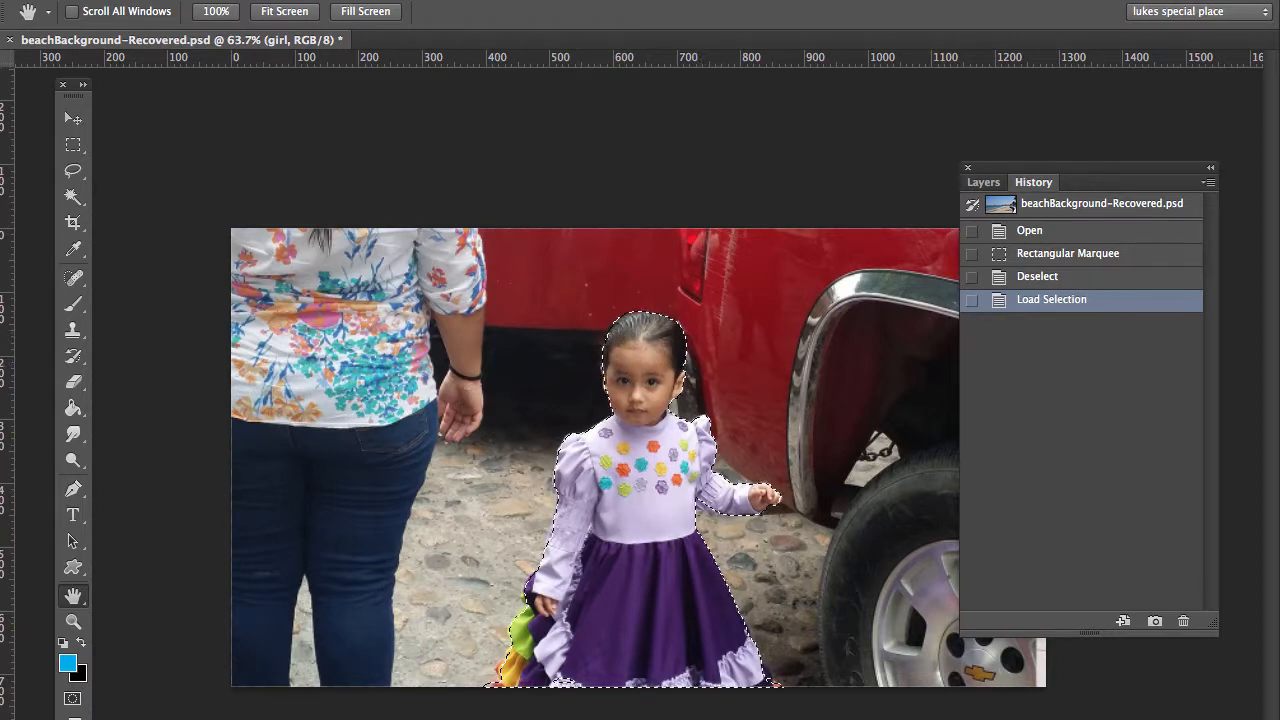
Step: Add a layer mask to the girl layer that reveals only the selected girl
{"action": "left_click", "coordinate": [234, 0]}
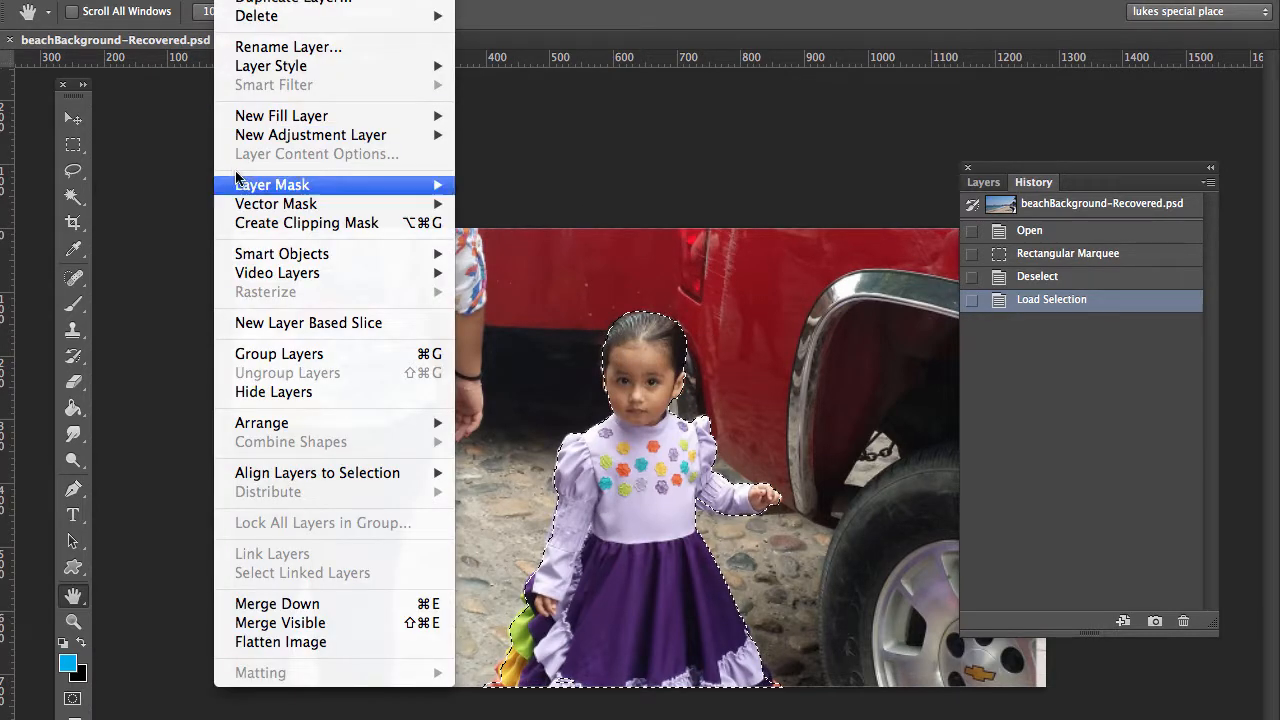
{"action": "mouse_move", "coordinate": [310, 188]}
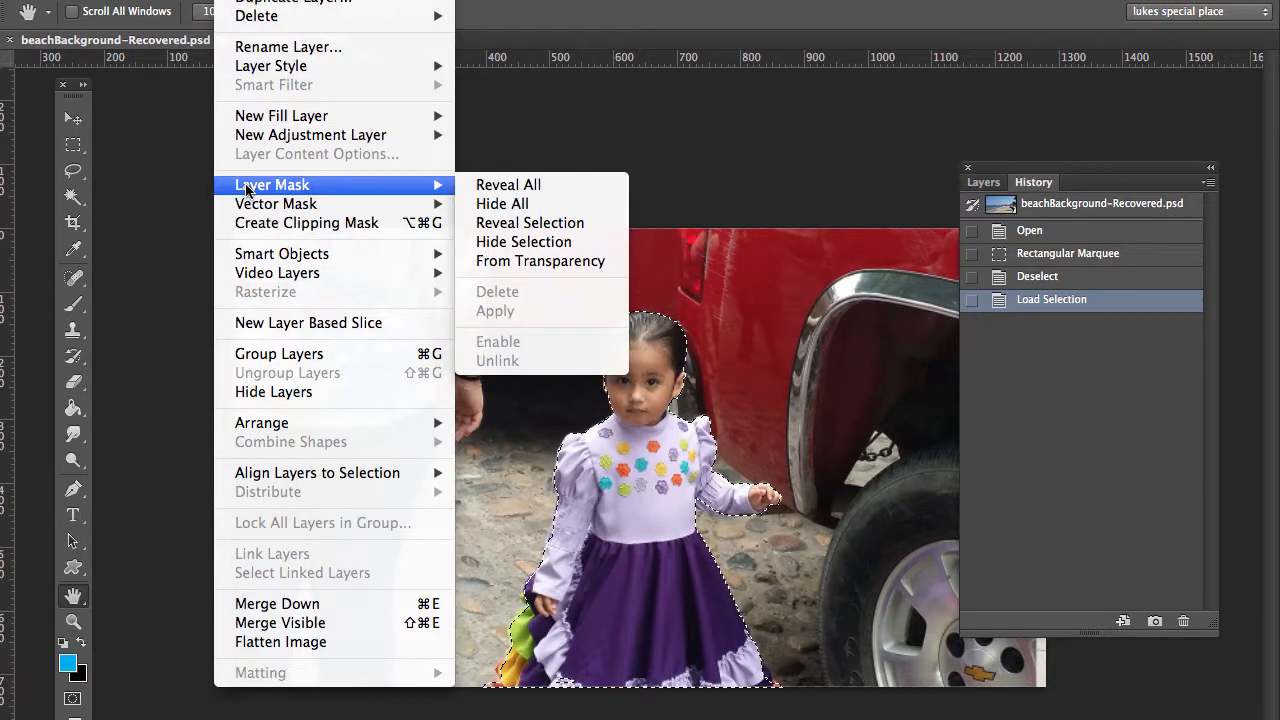
{"action": "left_click", "coordinate": [511, 223]}
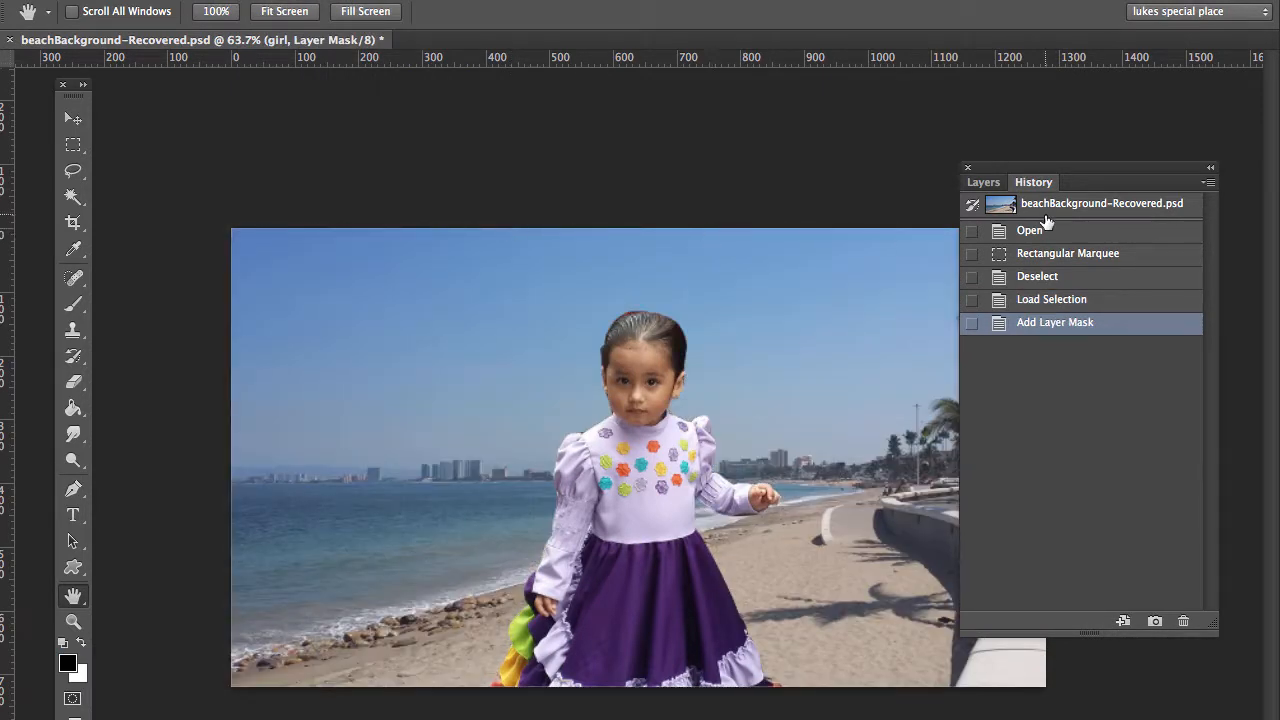
Step: Move the masked girl sideways to the left part of the beach picture, in front of the sea
{"action": "left_click", "coordinate": [983, 182]}
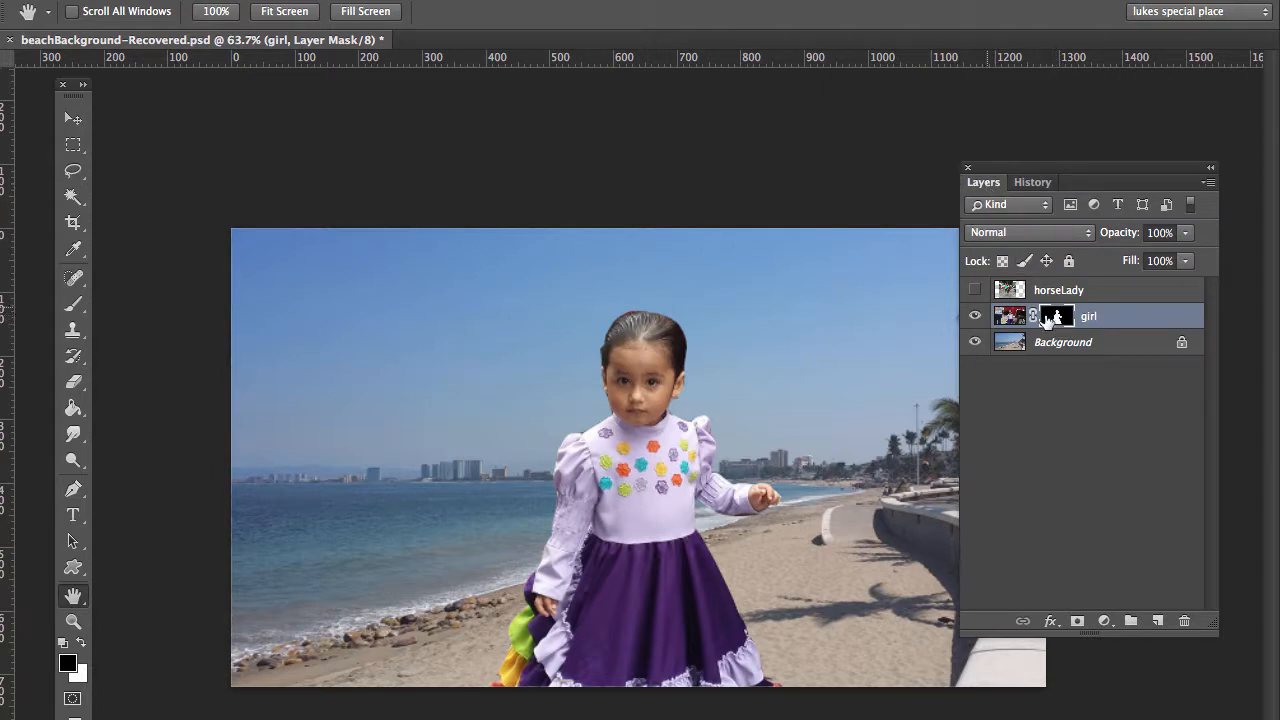
{"action": "left_click", "coordinate": [74, 120]}
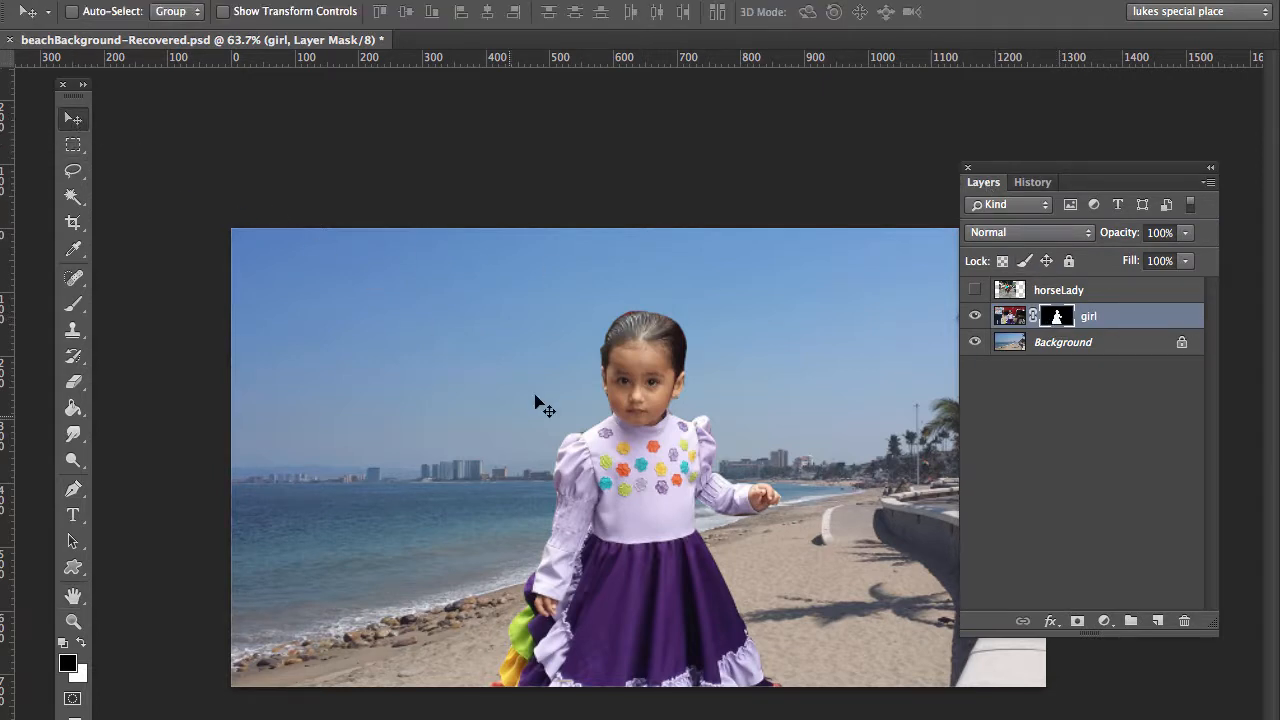
{"action": "left_click_drag", "start_coordinate": [645, 487], "coordinate": [428, 489]}
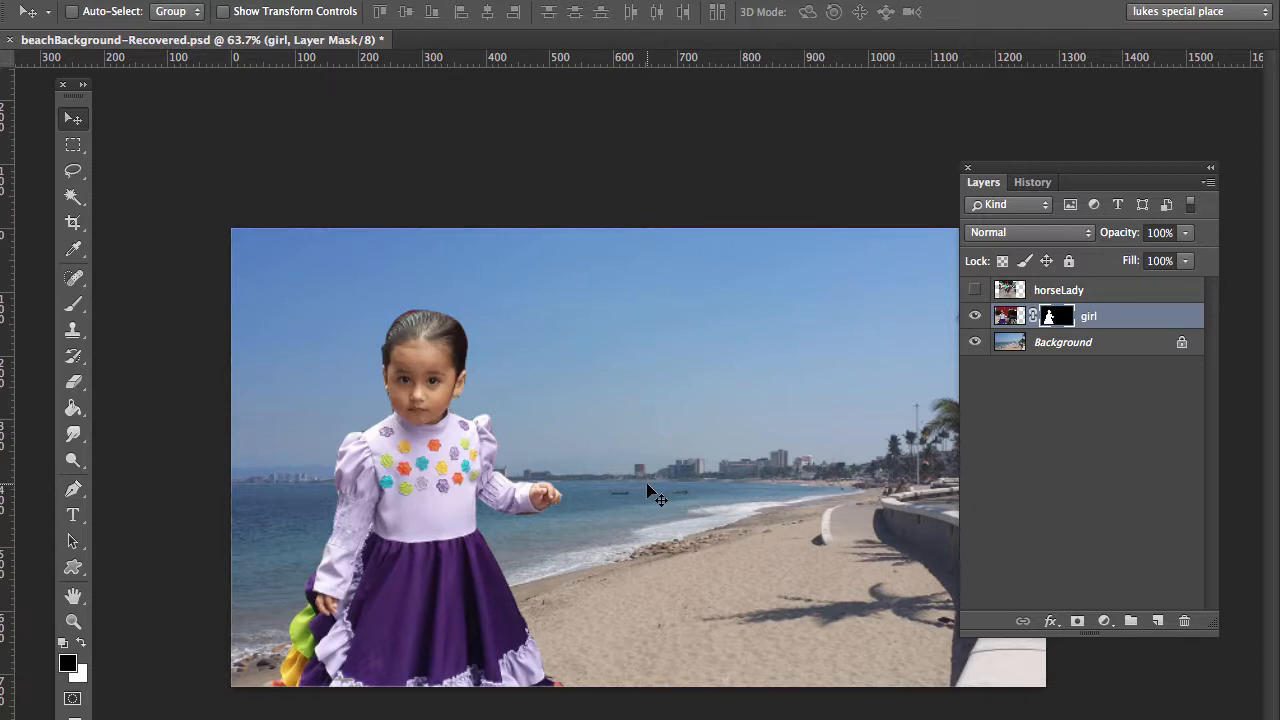
Step: Show the horseLady layer and load the saved horseLady channel as a new selection
{"action": "left_click", "coordinate": [975, 291]}
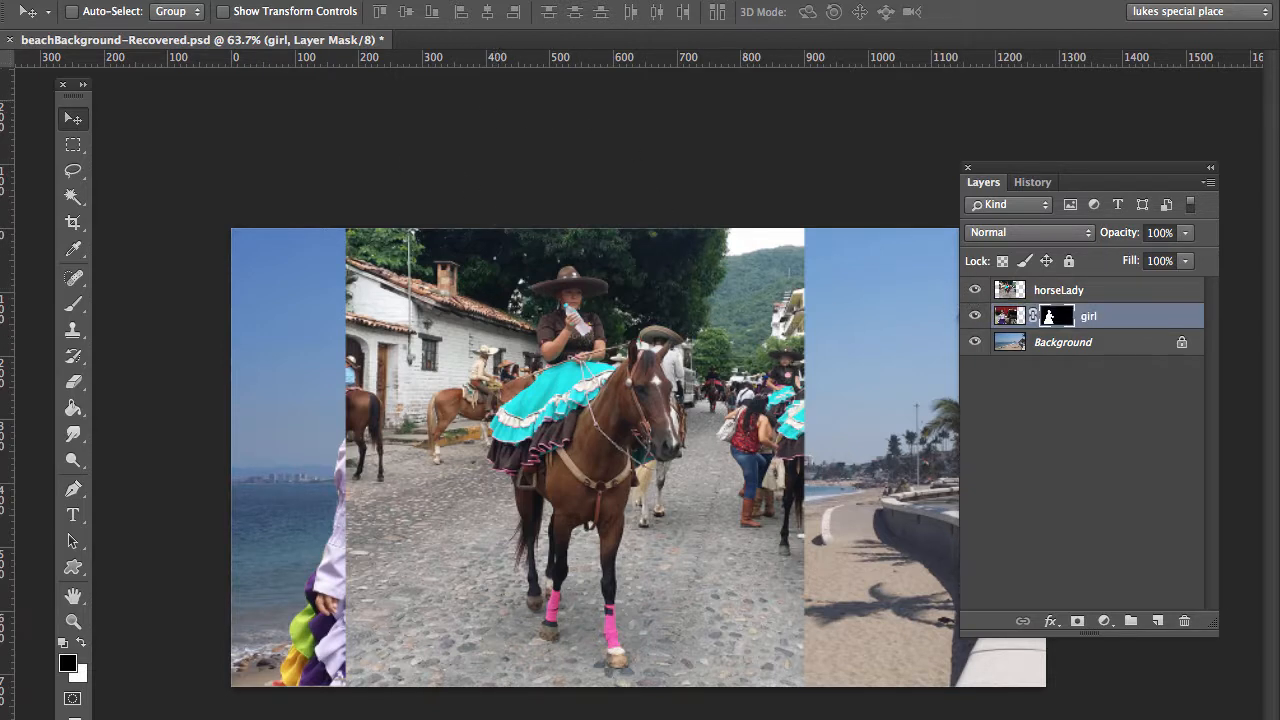
{"action": "left_click", "coordinate": [345, 0]}
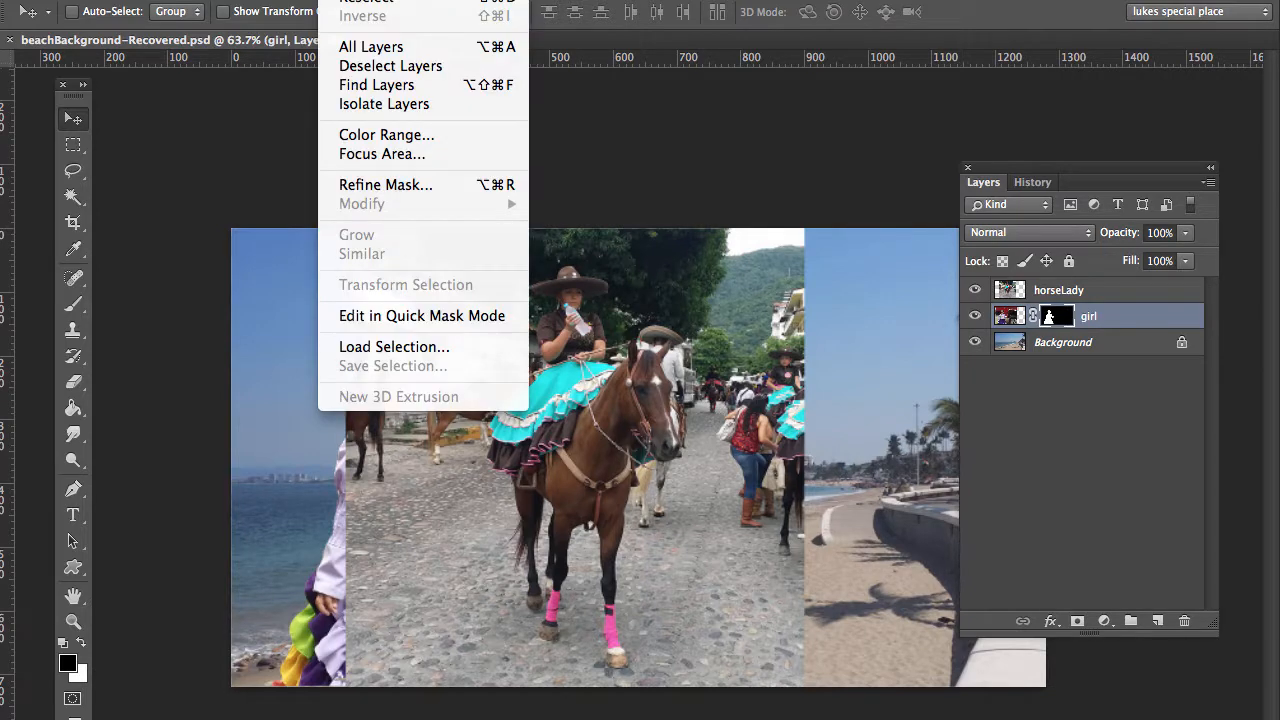
{"action": "left_click", "coordinate": [404, 347]}
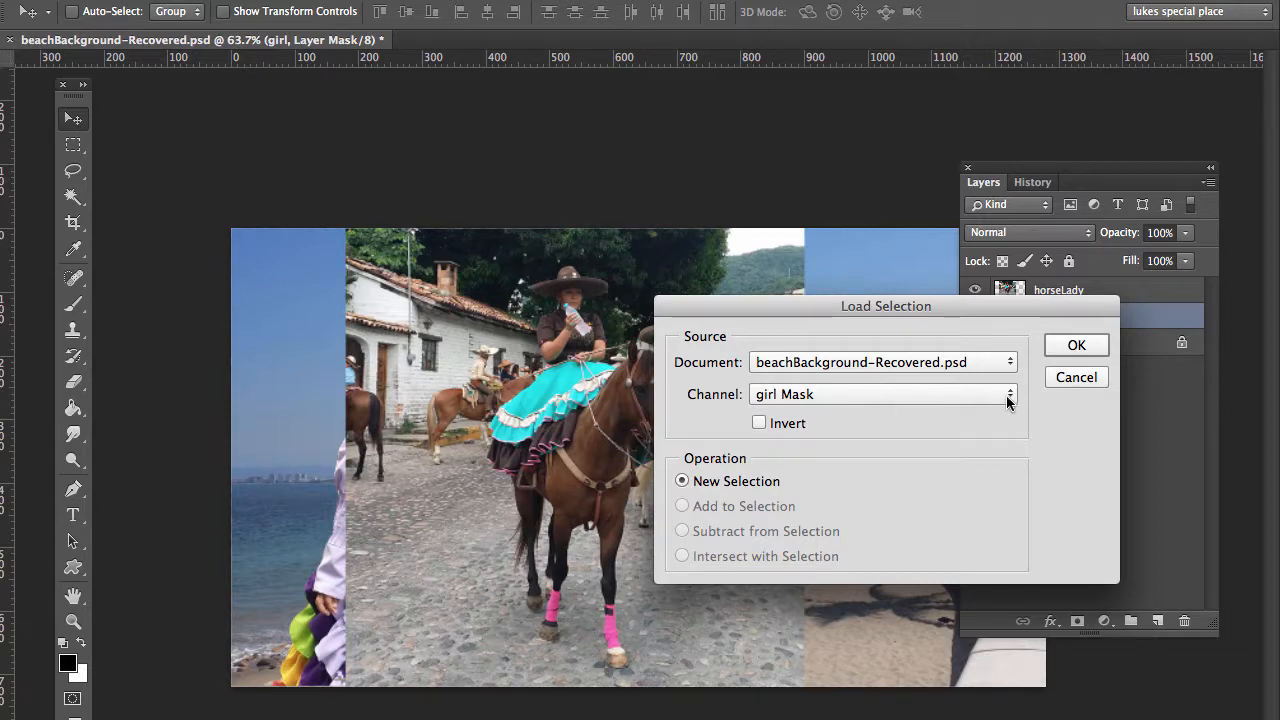
{"action": "left_click", "coordinate": [1007, 396]}
{"action": "left_click", "coordinate": [816, 441]}
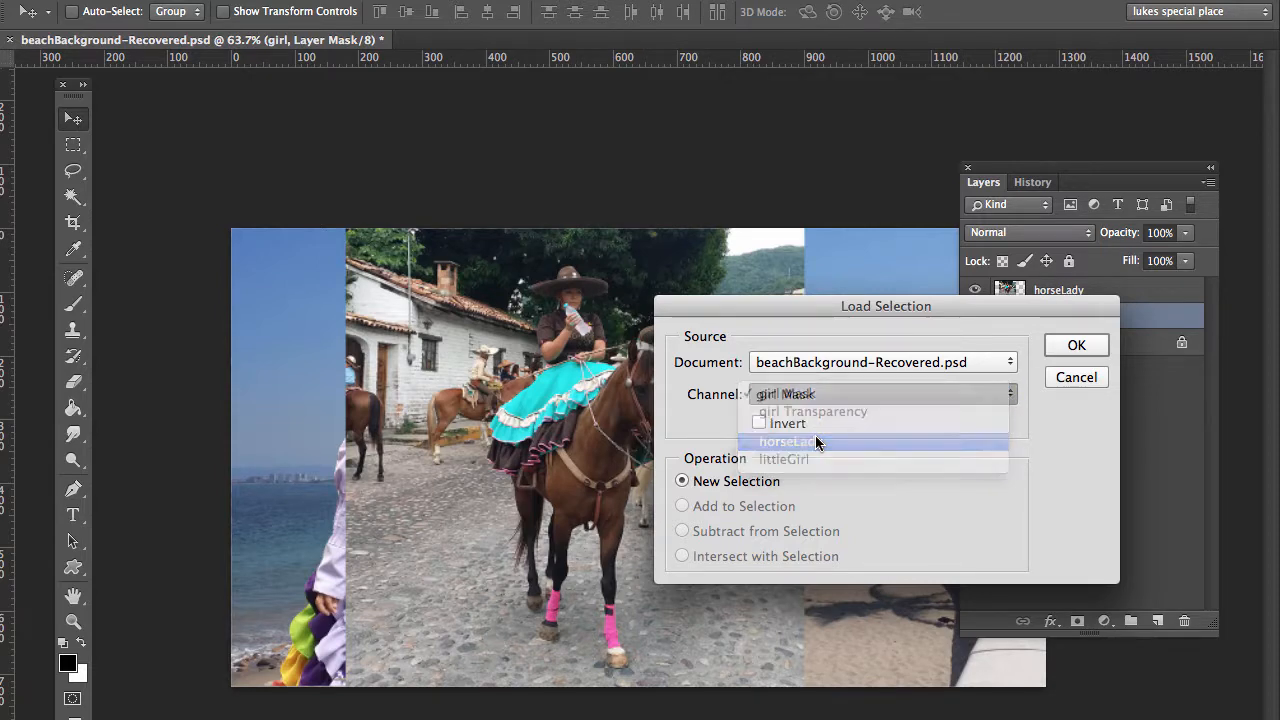
{"action": "left_click", "coordinate": [1076, 346]}
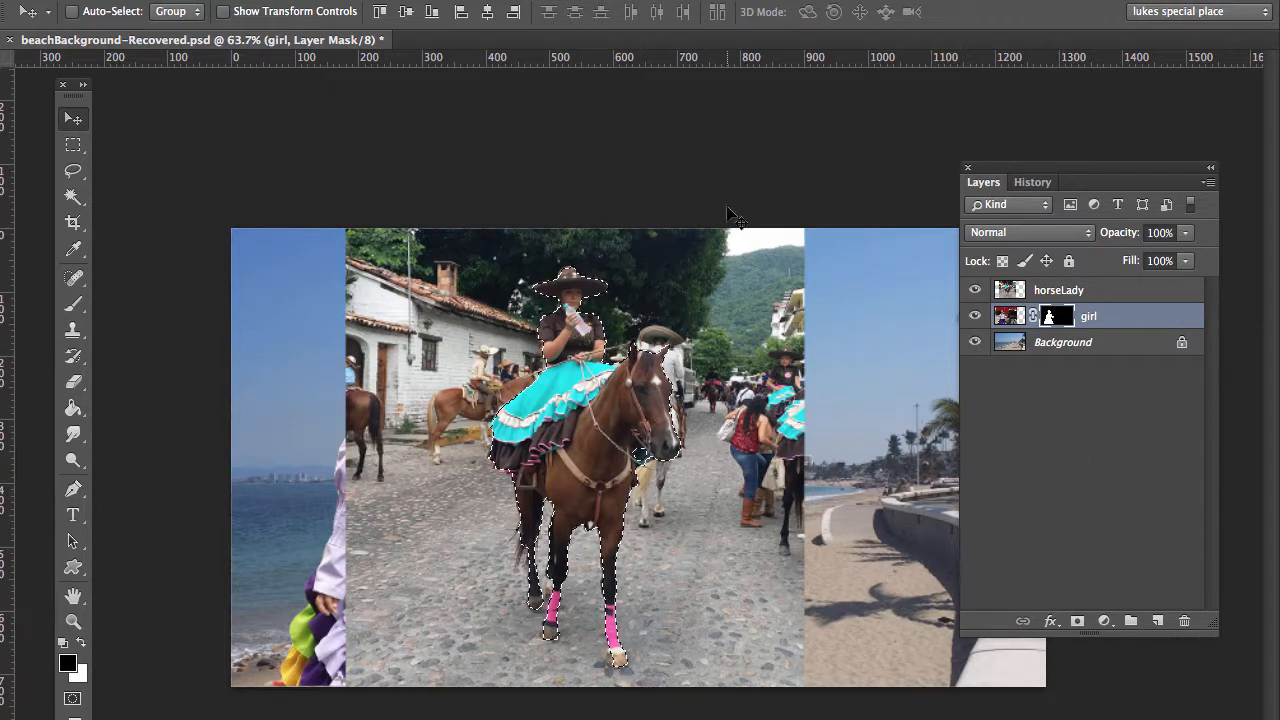
{"action": "left_click", "coordinate": [234, 0]}
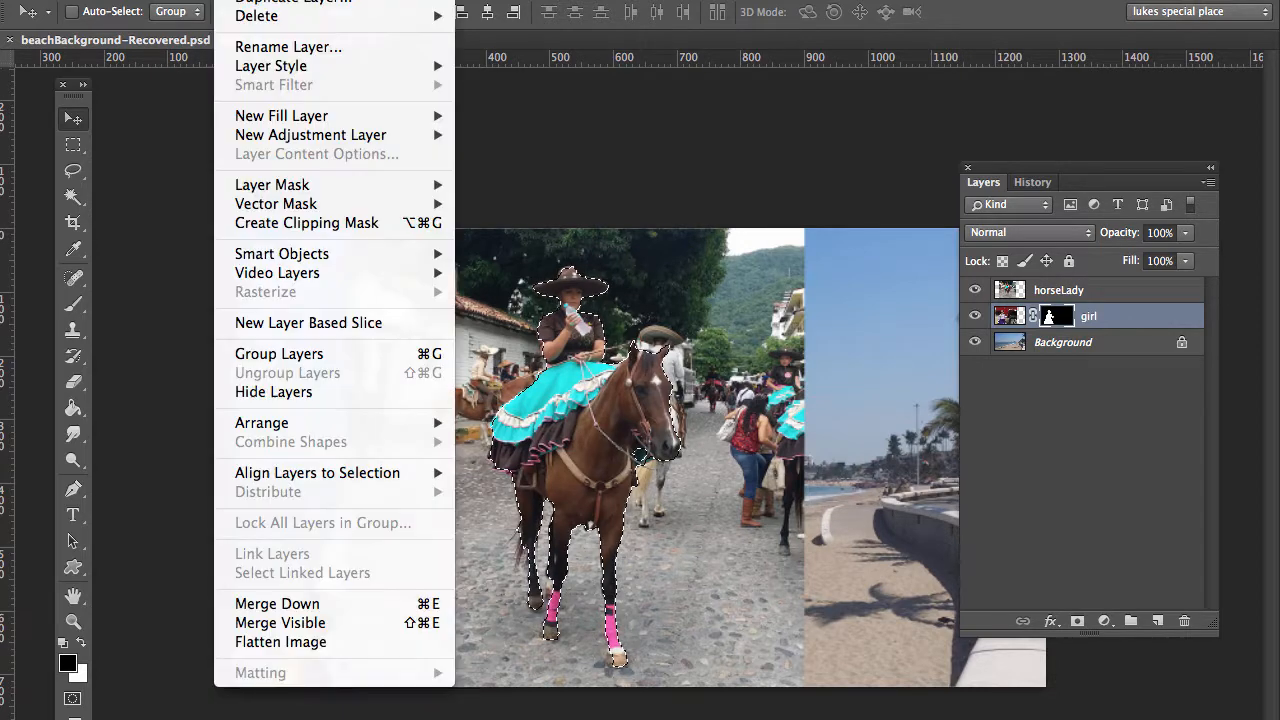
{"action": "mouse_move", "coordinate": [268, 192]}
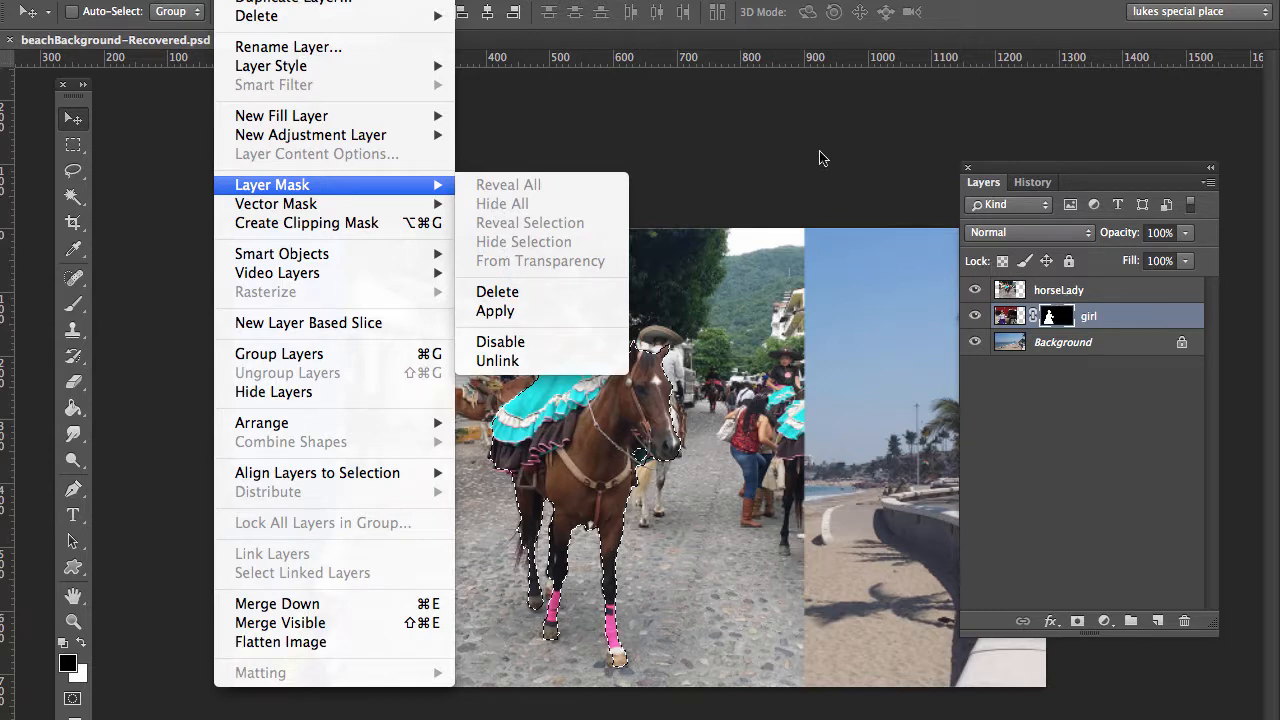
{"action": "left_click", "coordinate": [826, 153]}
Step: Select the horseLady layer and add a layer mask that reveals only the selected rider and horse
{"action": "left_click", "coordinate": [1088, 291]}
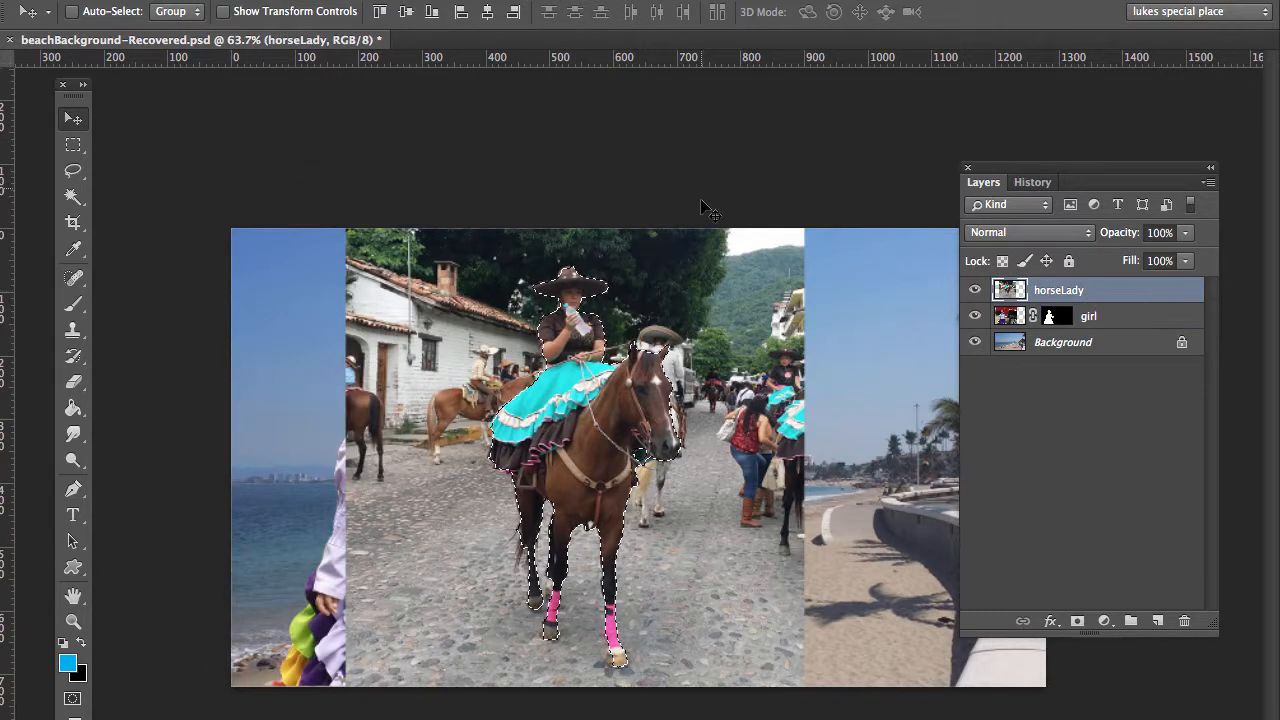
{"action": "left_click", "coordinate": [234, 0]}
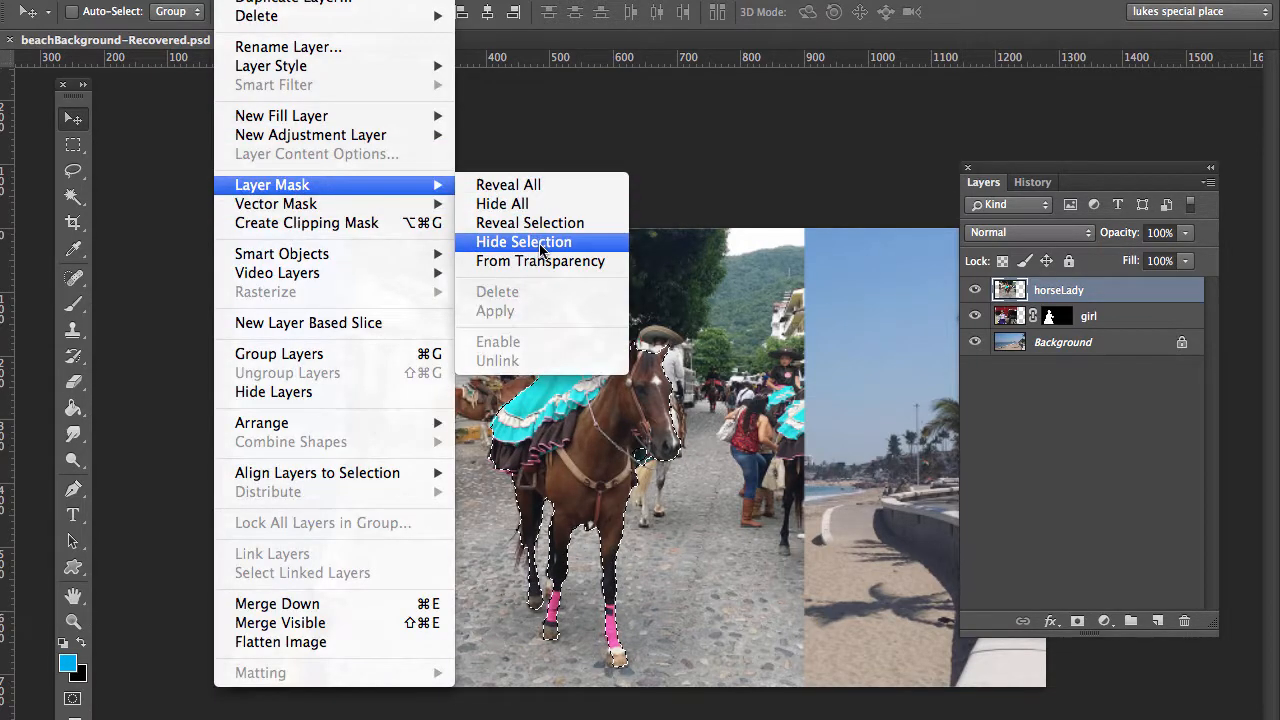
{"action": "left_click", "coordinate": [540, 226]}
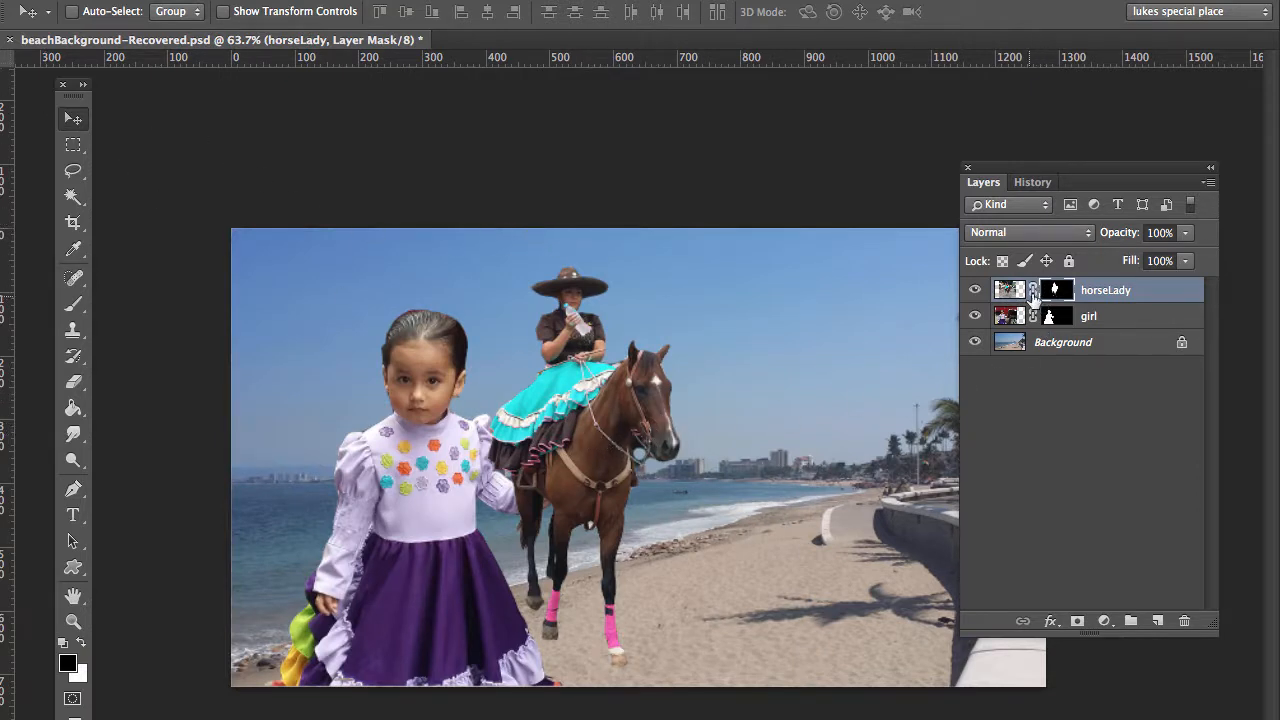
Step: Move the masked rider and horse sideways onto the beach, clear of the girl's outstretched arm
{"action": "left_click_drag", "start_coordinate": [585, 465], "coordinate": [736, 466]}
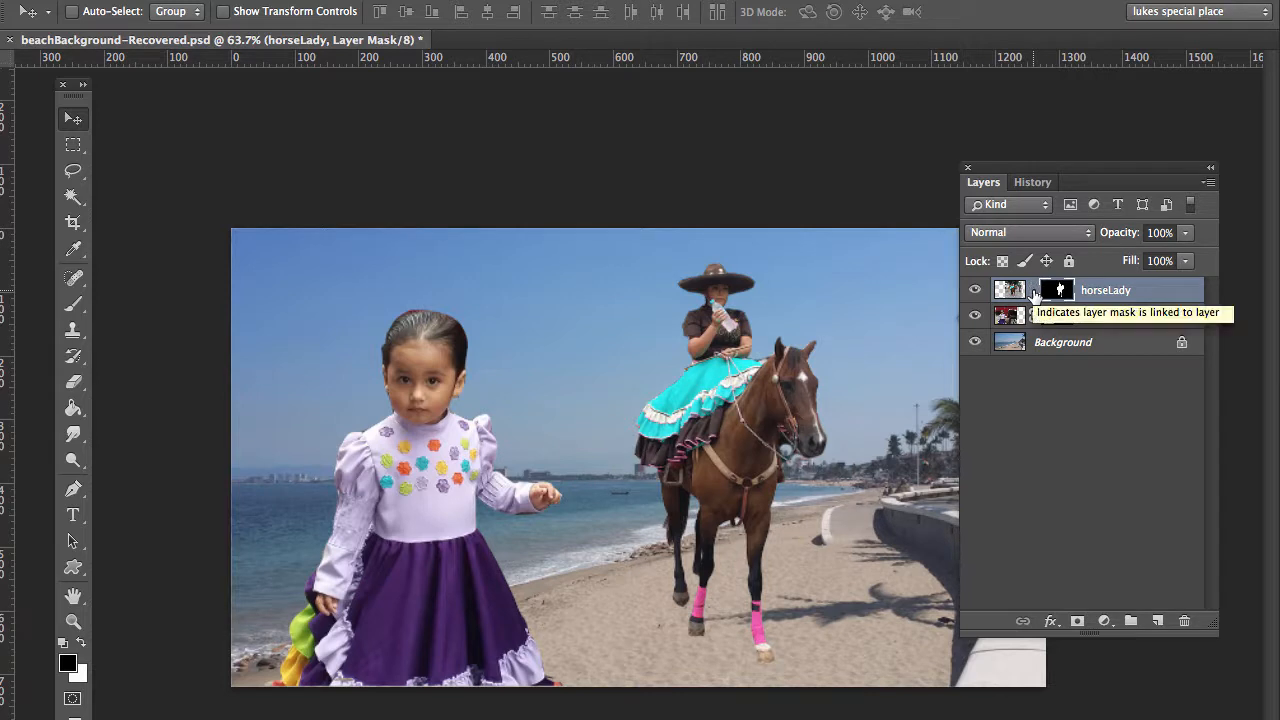
Step: Unlink the horseLady mask from its layer, shift the mask and the picture slightly on their own, and link them again
{"action": "left_click", "coordinate": [1034, 291]}
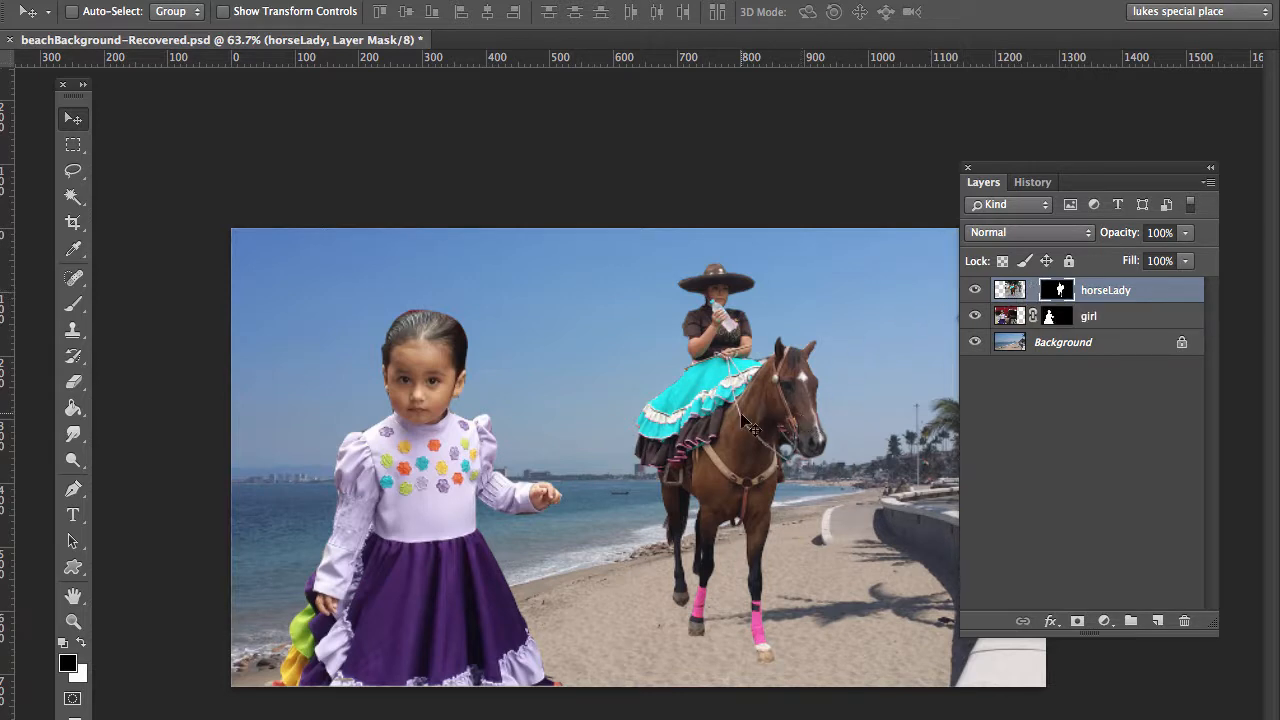
{"action": "left_click_drag", "start_coordinate": [738, 423], "coordinate": [760, 407]}
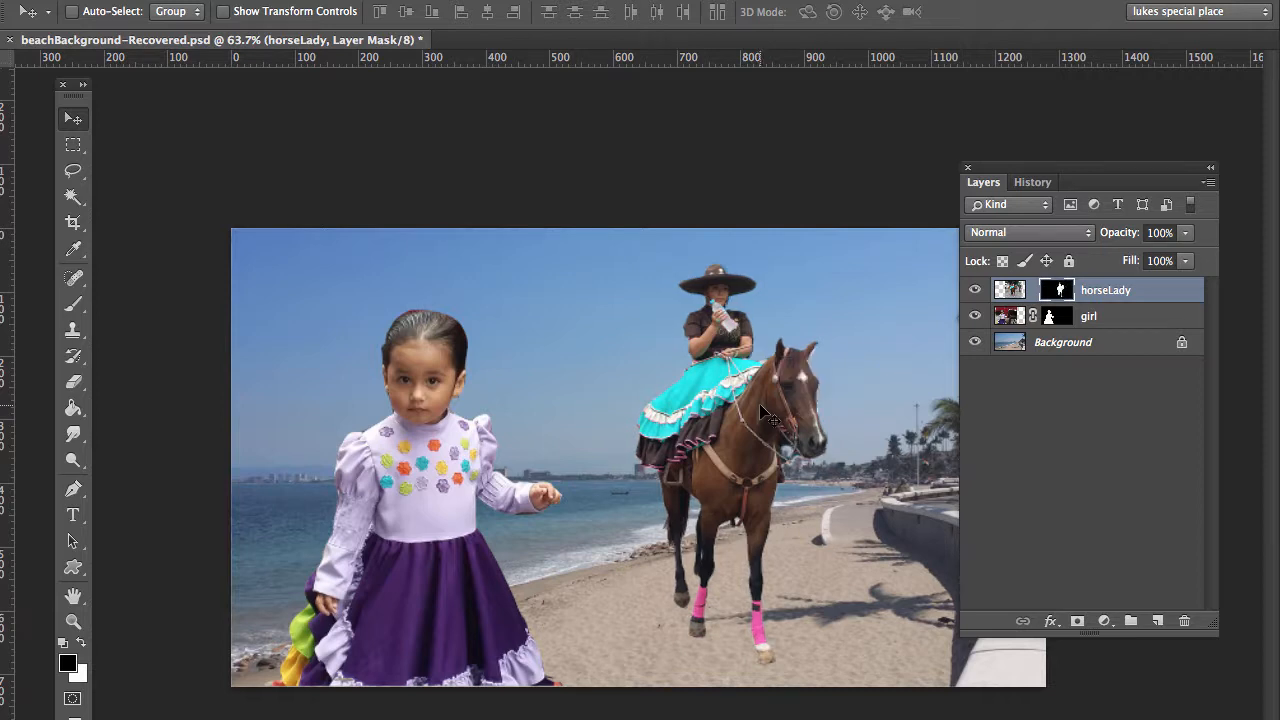
{"action": "left_click", "coordinate": [1010, 292]}
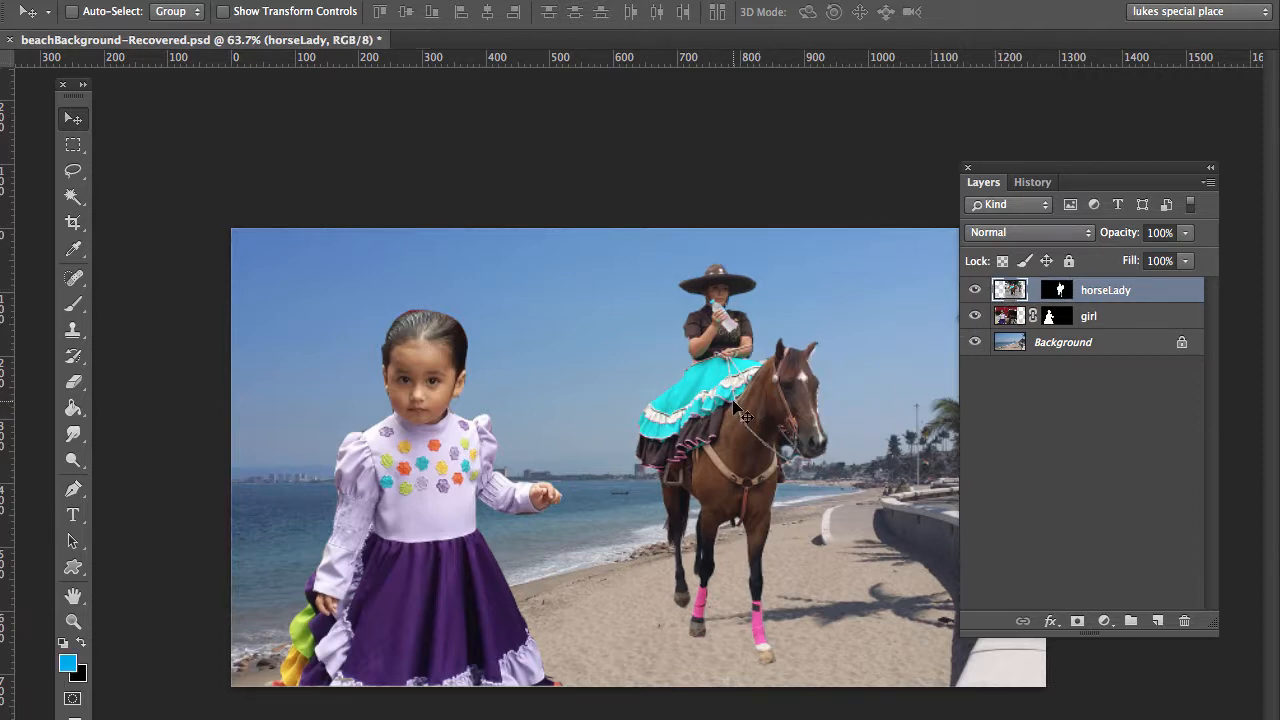
{"action": "mouse_move", "coordinate": [734, 408]}
{"action": "left_mouse_down"}
{"action": "mouse_move", "coordinate": [762, 555]}
{"action": "mouse_move", "coordinate": [745, 505]}
{"action": "mouse_move", "coordinate": [827, 605]}
{"action": "mouse_move", "coordinate": [899, 535]}
{"action": "mouse_move", "coordinate": [888, 464]}
{"action": "mouse_move", "coordinate": [735, 406]}
{"action": "left_mouse_up"}
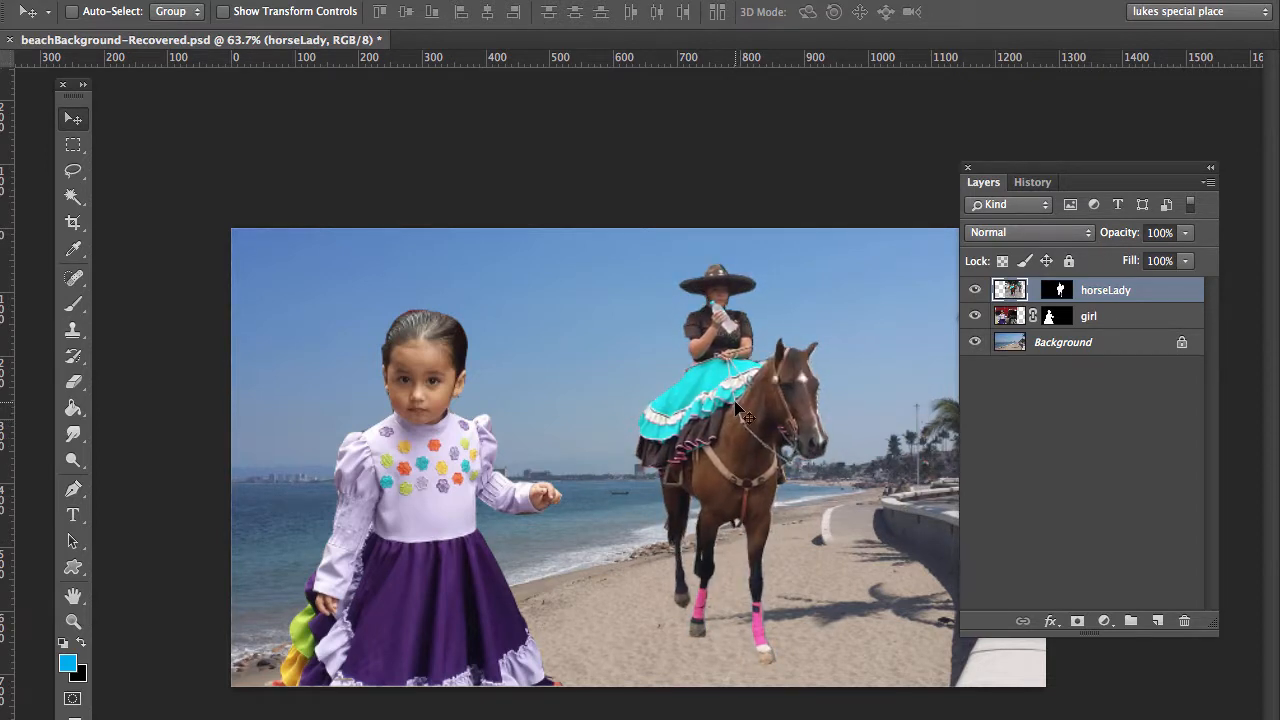
{"action": "left_click", "coordinate": [1034, 290]}
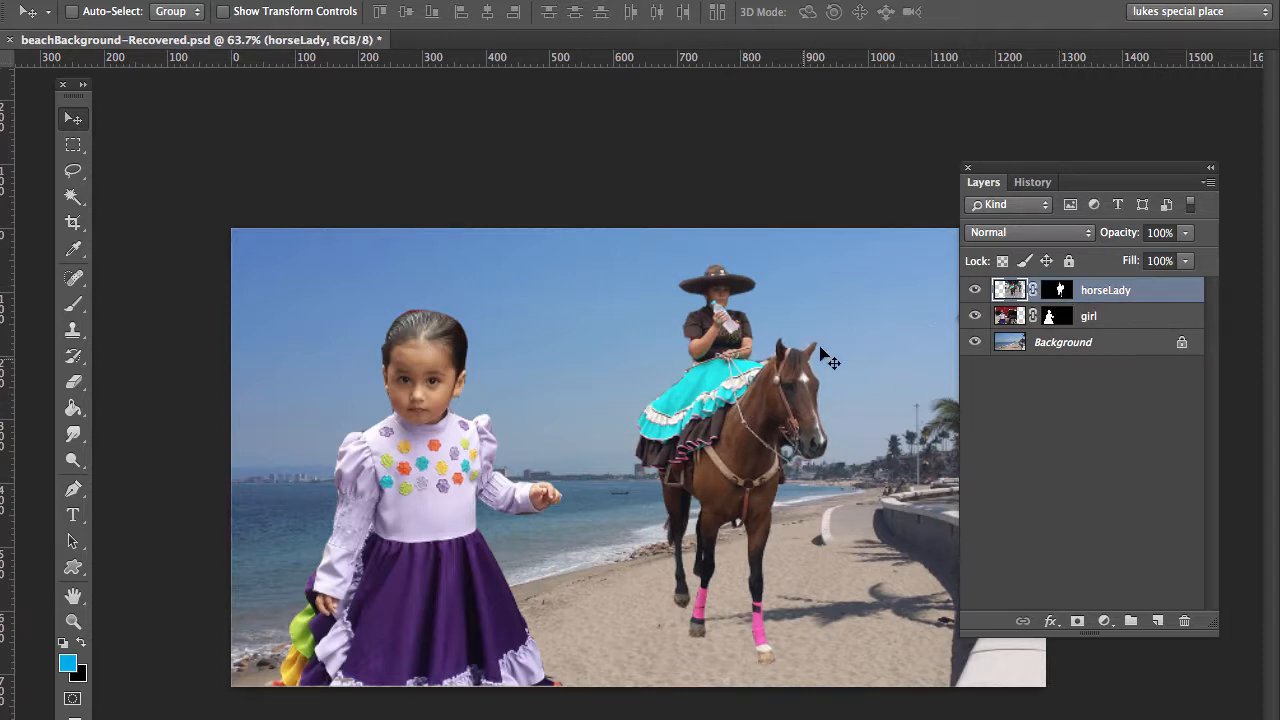
Step: Place the horseLady layer below the girl layer and position the rider and horse on the beach beside the girl
{"action": "left_click_drag", "start_coordinate": [740, 431], "coordinate": [714, 427]}
{"action": "left_click_drag", "start_coordinate": [1112, 296], "coordinate": [943, 337]}
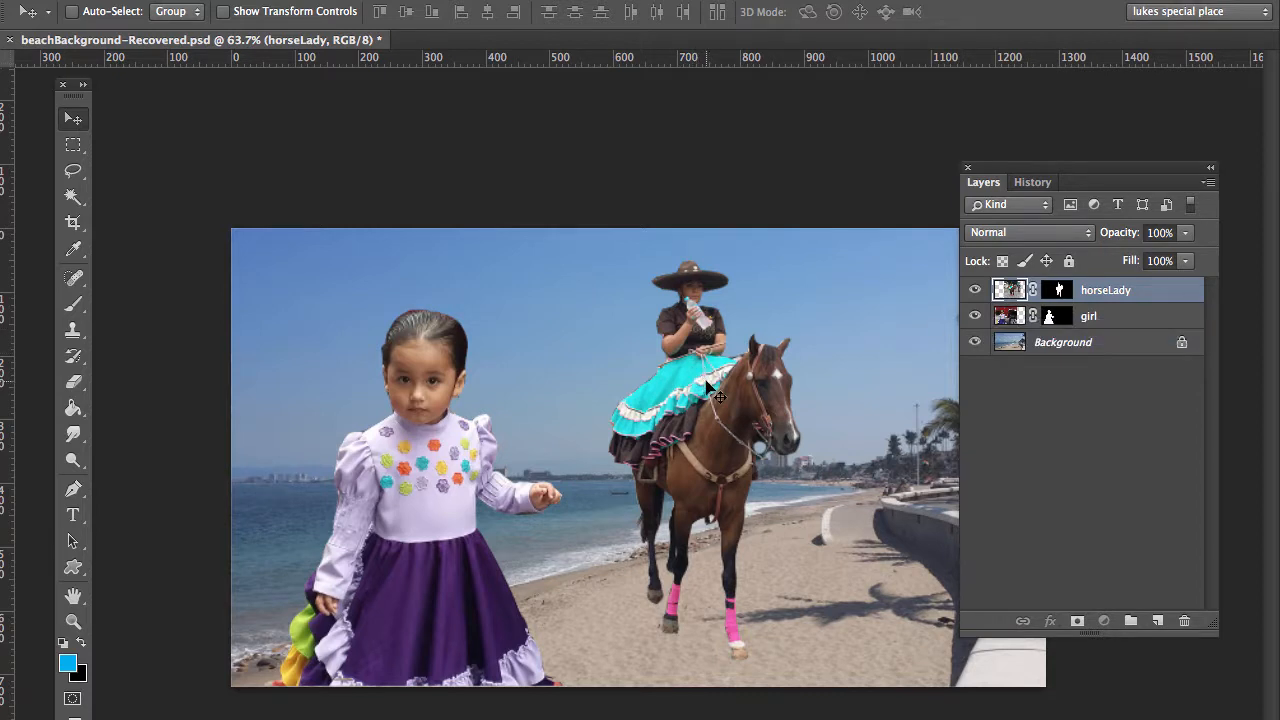
{"action": "left_click_drag", "start_coordinate": [706, 386], "coordinate": [779, 392]}
{"action": "left_click_drag", "start_coordinate": [1126, 297], "coordinate": [1137, 337]}
{"action": "left_click_drag", "start_coordinate": [1134, 289], "coordinate": [1137, 331]}
{"action": "left_click_drag", "start_coordinate": [772, 430], "coordinate": [716, 428]}
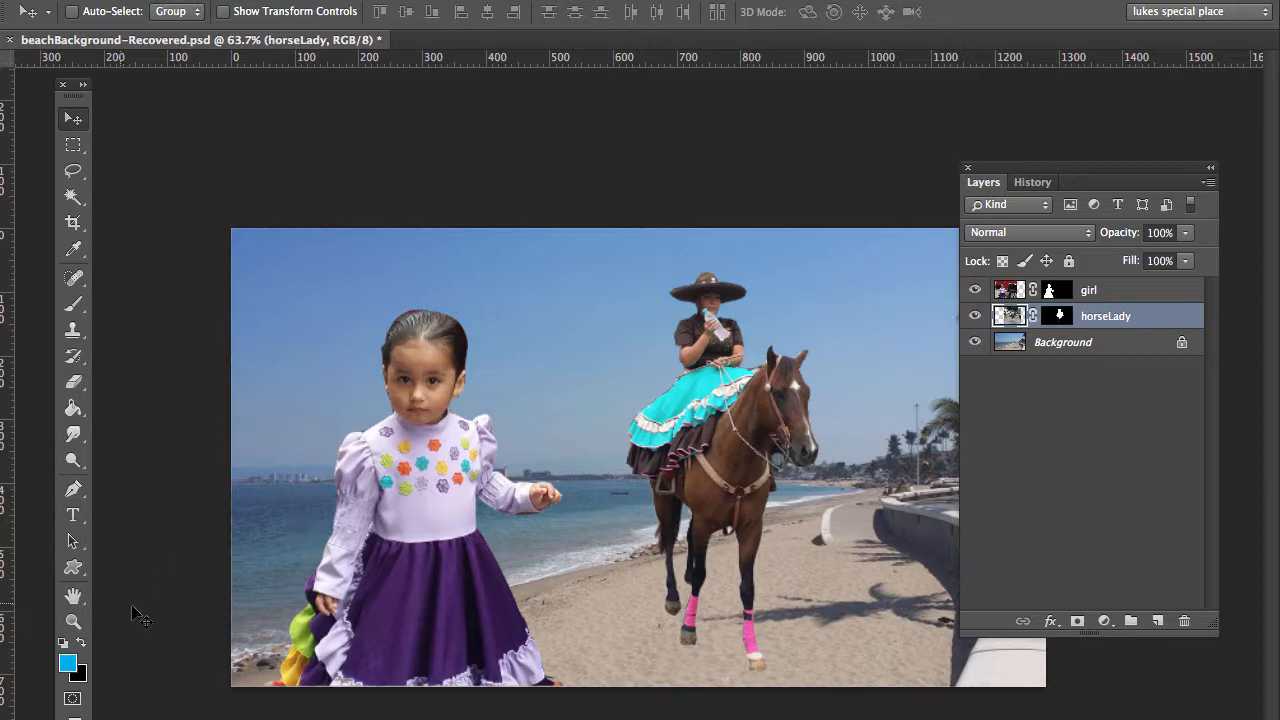
Step: Paint black on the horseLady layer mask with a 1 px Brush to hide leftover background around the horse's tail
{"action": "left_click", "coordinate": [73, 621]}
{"action": "left_click", "coordinate": [690, 535]}
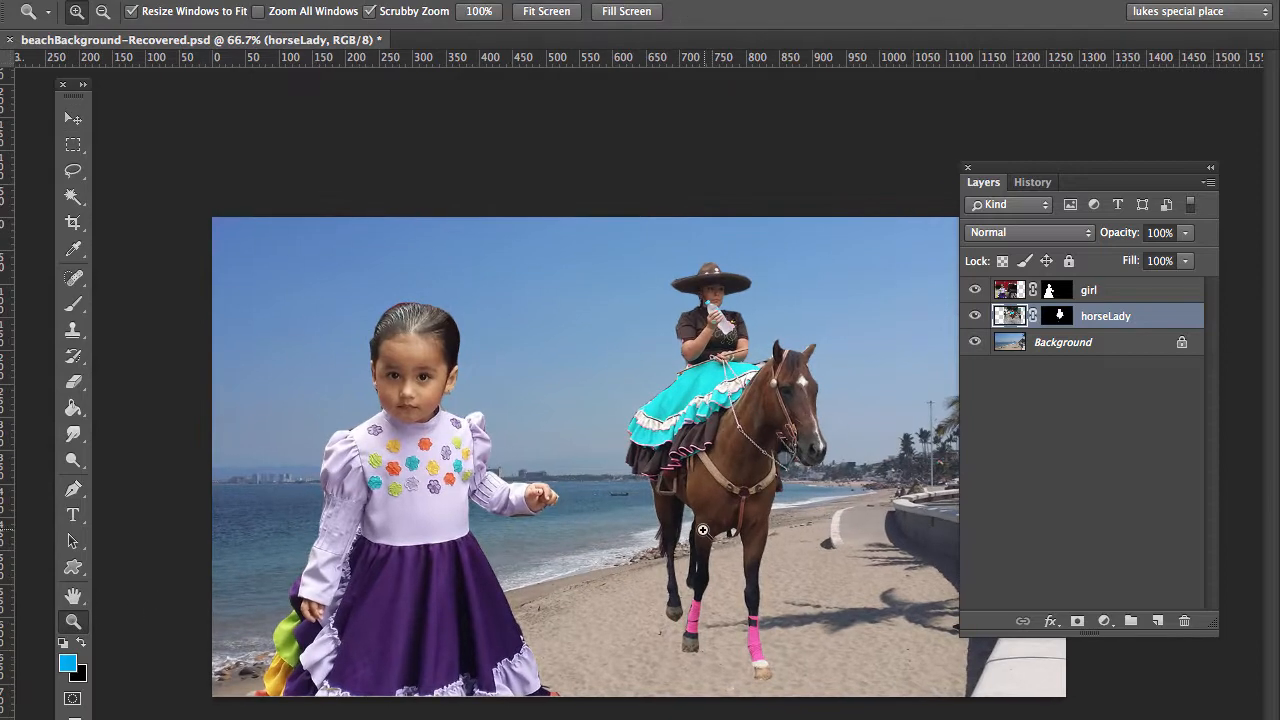
{"action": "left_click", "coordinate": [710, 524]}
{"action": "left_click", "coordinate": [717, 520]}
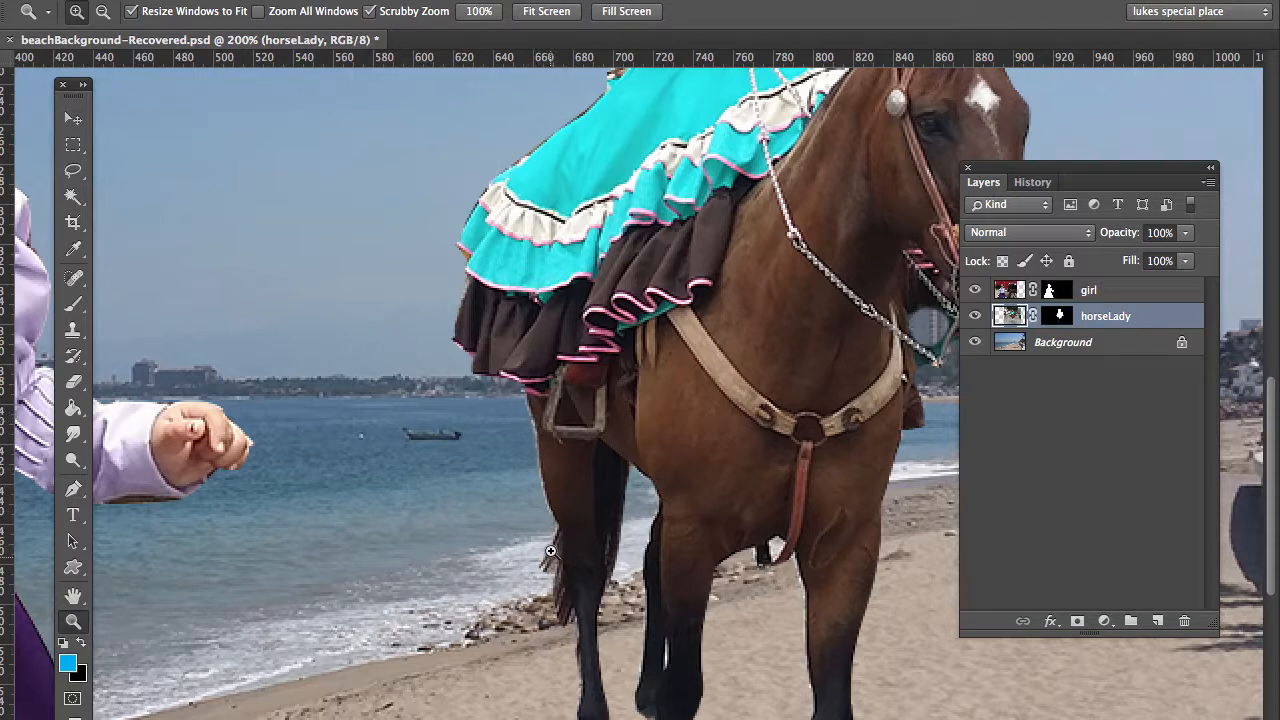
{"action": "left_click", "coordinate": [1060, 317]}
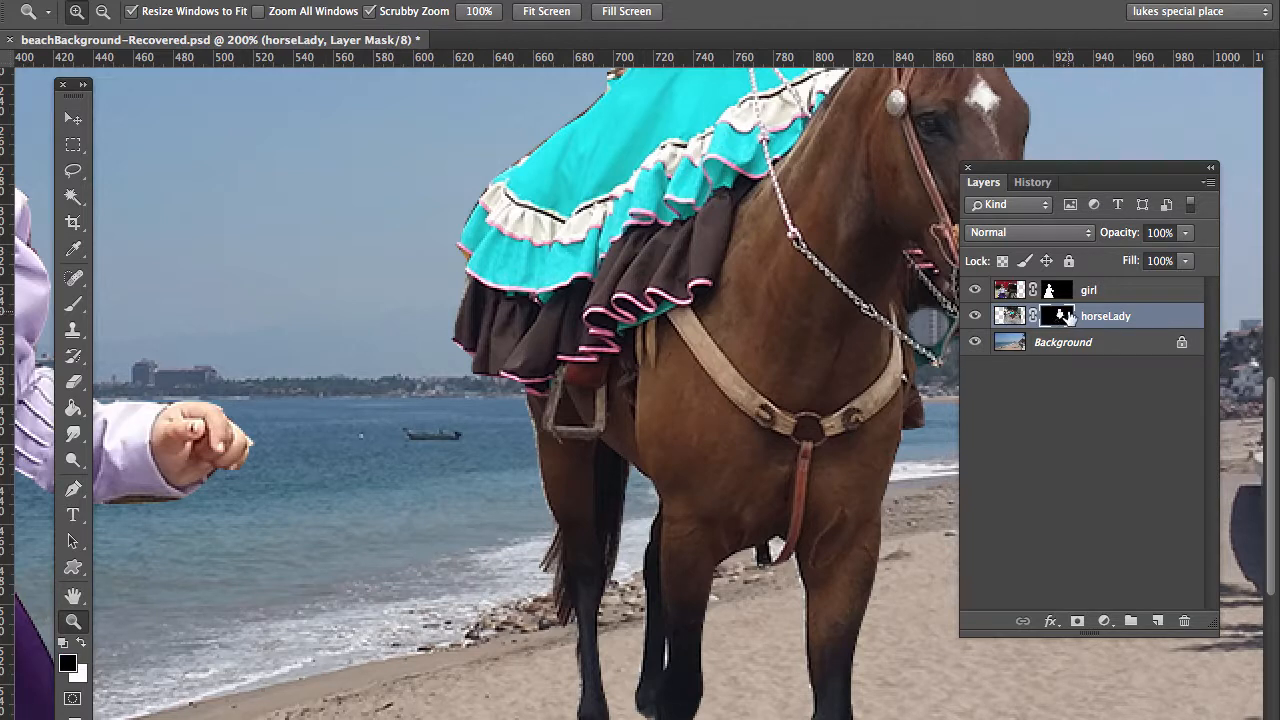
{"action": "left_click", "coordinate": [72, 312]}
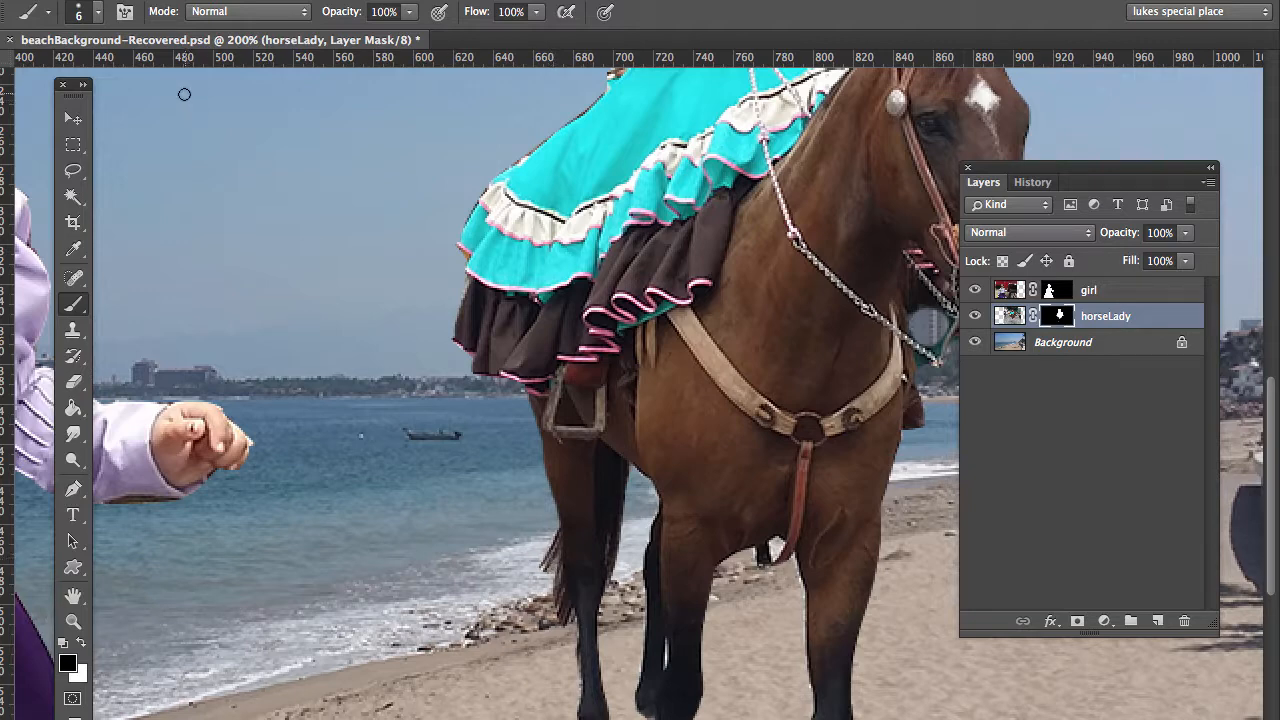
{"action": "left_click", "coordinate": [99, 12]}
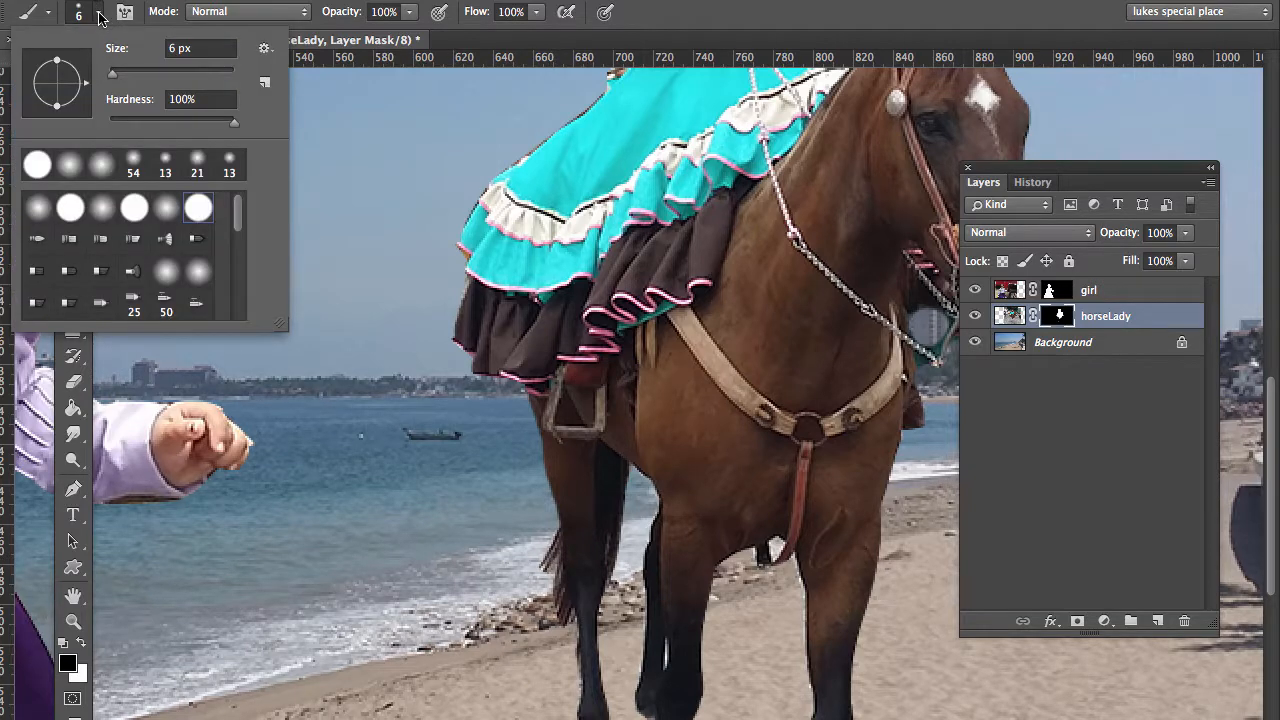
{"action": "left_click_drag", "start_coordinate": [113, 75], "coordinate": [111, 73]}
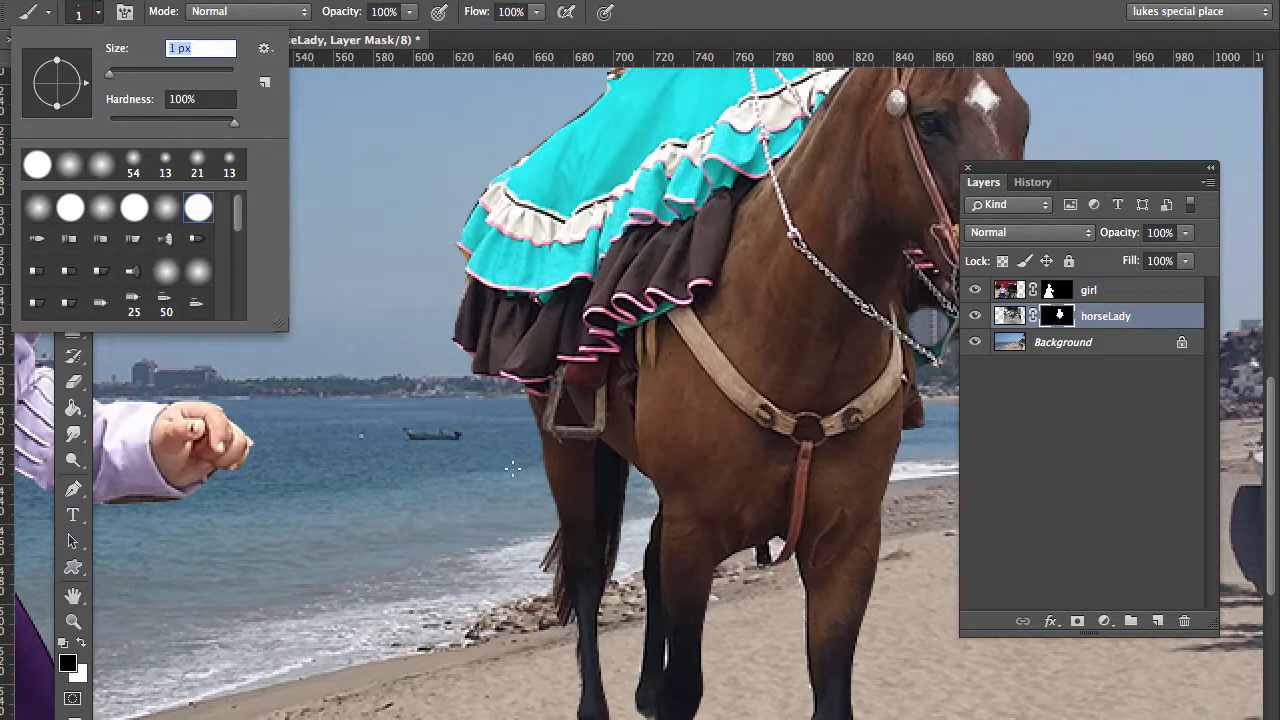
{"action": "key", "text": "Return"}
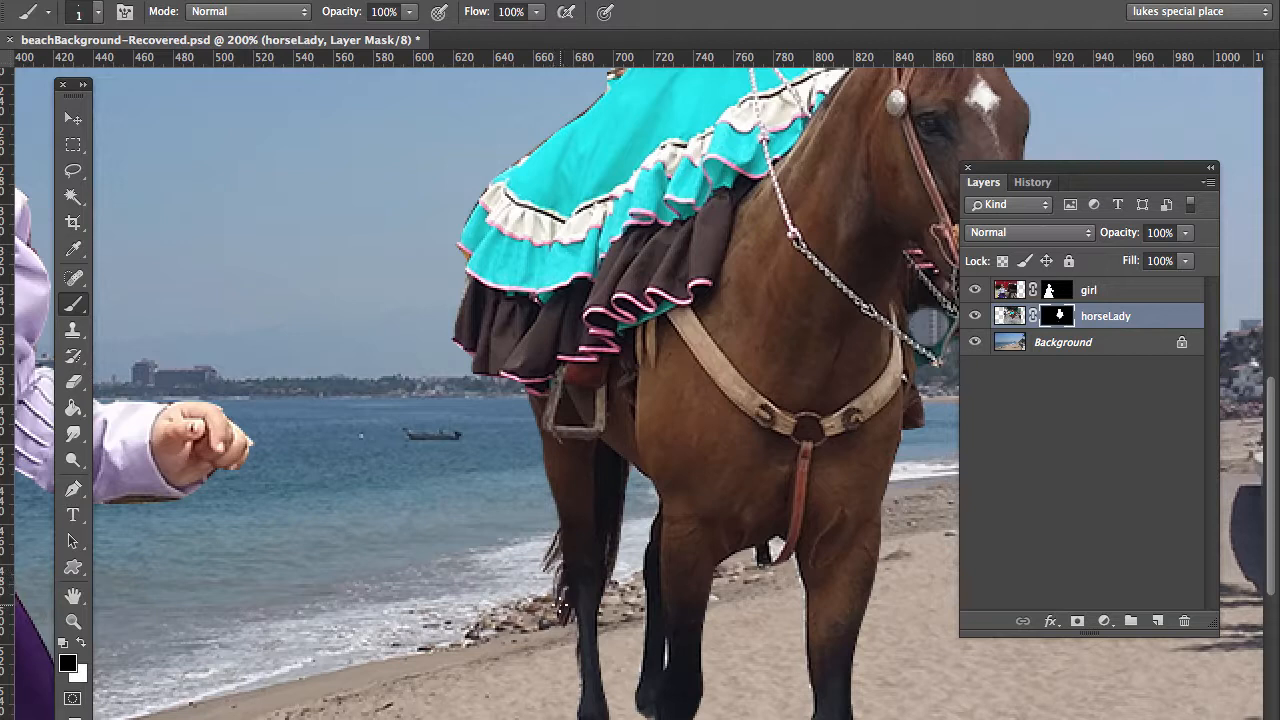
{"action": "left_click_drag", "start_coordinate": [562, 605], "coordinate": [555, 612]}
Step: Set the brush size to 4 px and mask out the light fringe along the horse's front leg and under its belly
{"action": "left_click", "coordinate": [98, 12]}
{"action": "left_click_drag", "start_coordinate": [108, 75], "coordinate": [110, 76]}
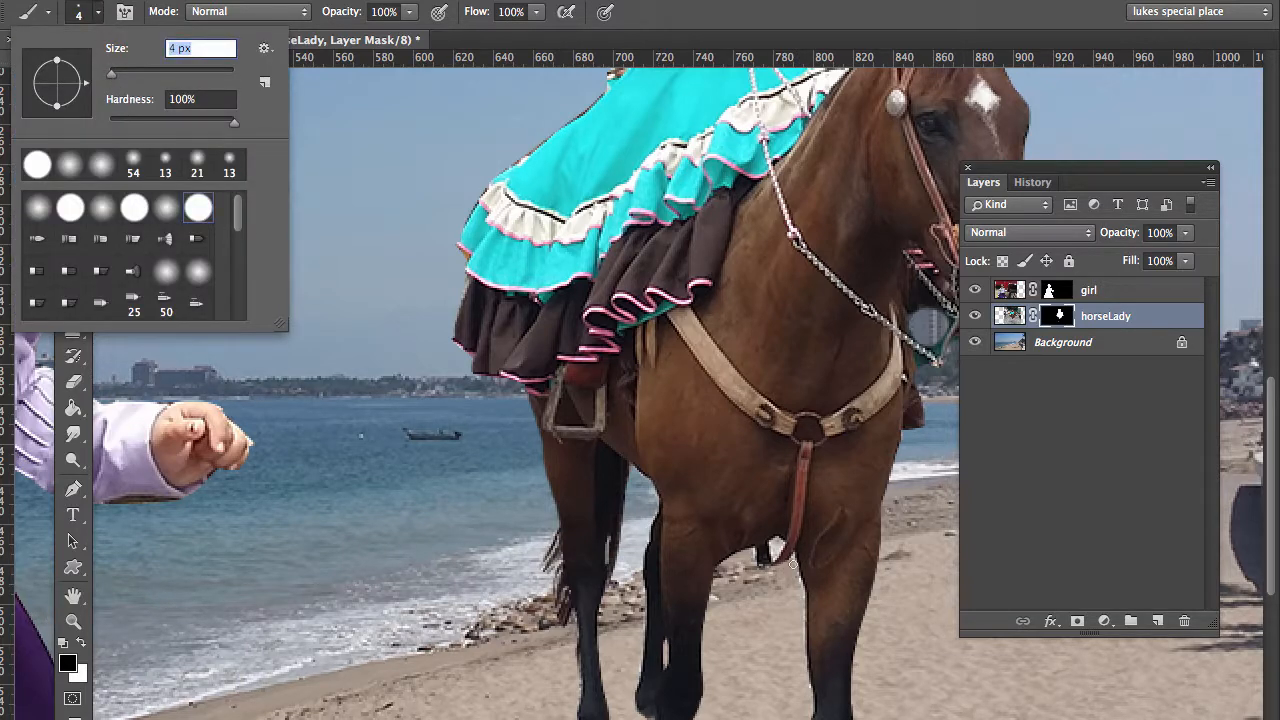
{"action": "left_click_drag", "start_coordinate": [793, 561], "coordinate": [811, 711]}
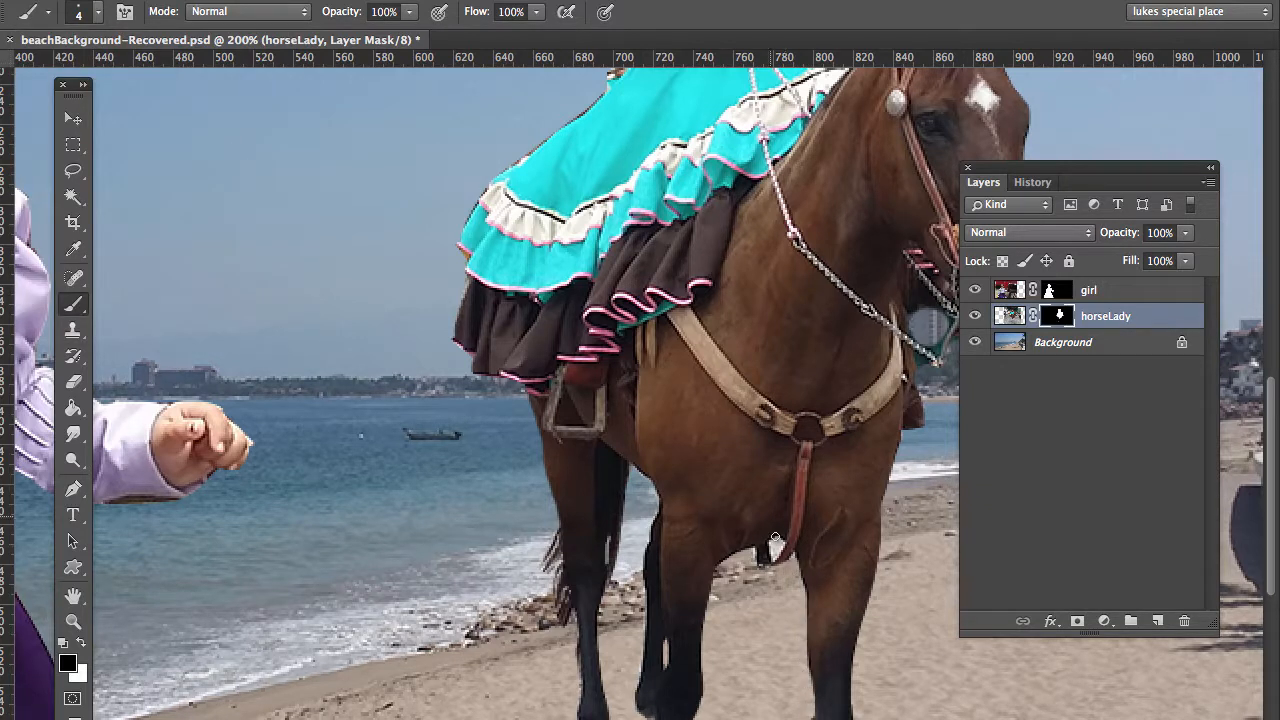
{"action": "mouse_move", "coordinate": [773, 562]}
{"action": "left_mouse_down"}
{"action": "mouse_move", "coordinate": [772, 541]}
{"action": "mouse_move", "coordinate": [797, 562]}
{"action": "mouse_move", "coordinate": [750, 550]}
{"action": "mouse_move", "coordinate": [774, 574]}
{"action": "left_mouse_up"}
Step: Paint black on the horseLady mask along the edge of the rider's hat brim to clean up its outline
{"action": "left_click_drag", "start_coordinate": [783, 222], "coordinate": [688, 625]}
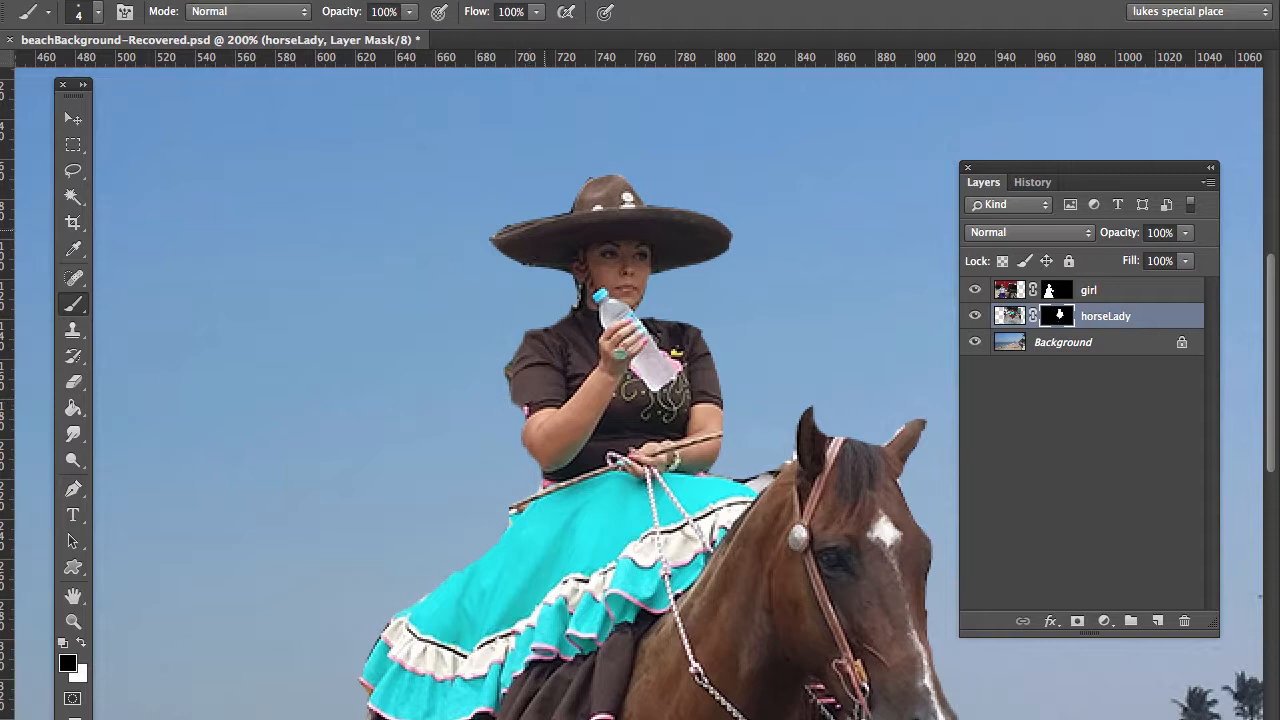
{"action": "left_click_drag", "start_coordinate": [556, 211], "coordinate": [461, 266]}
{"action": "double_click", "coordinate": [73, 596]}
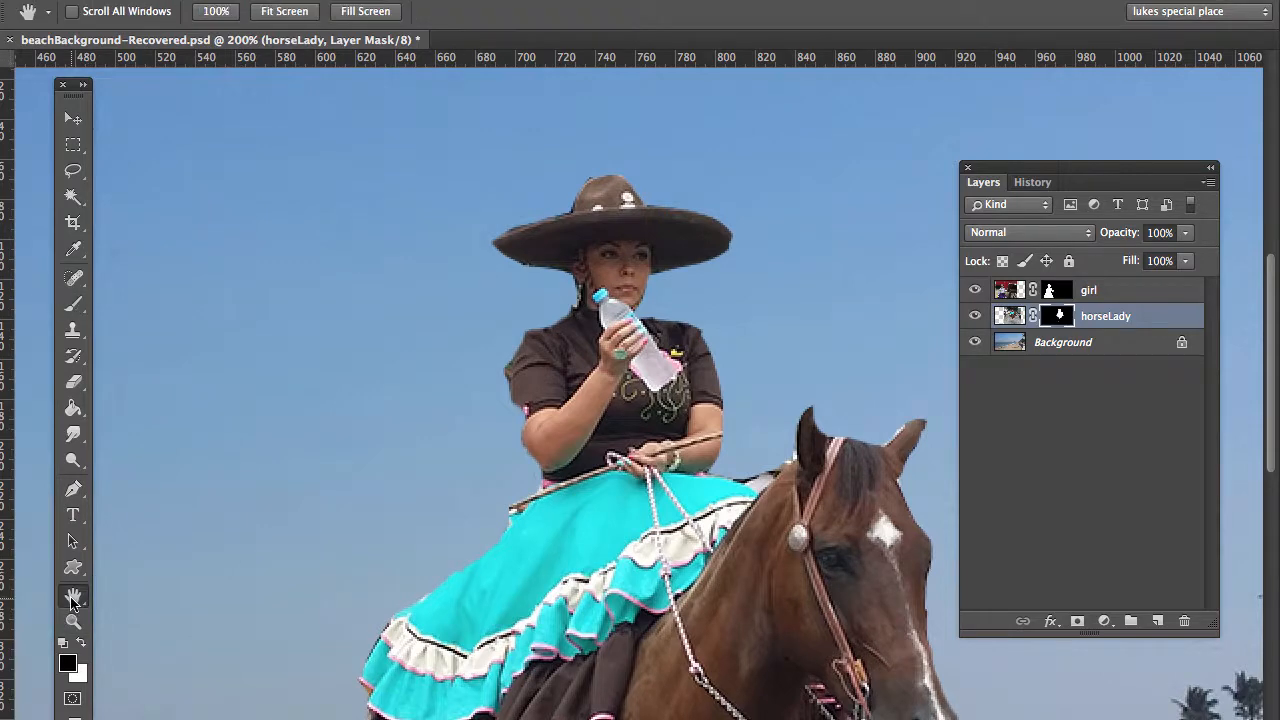